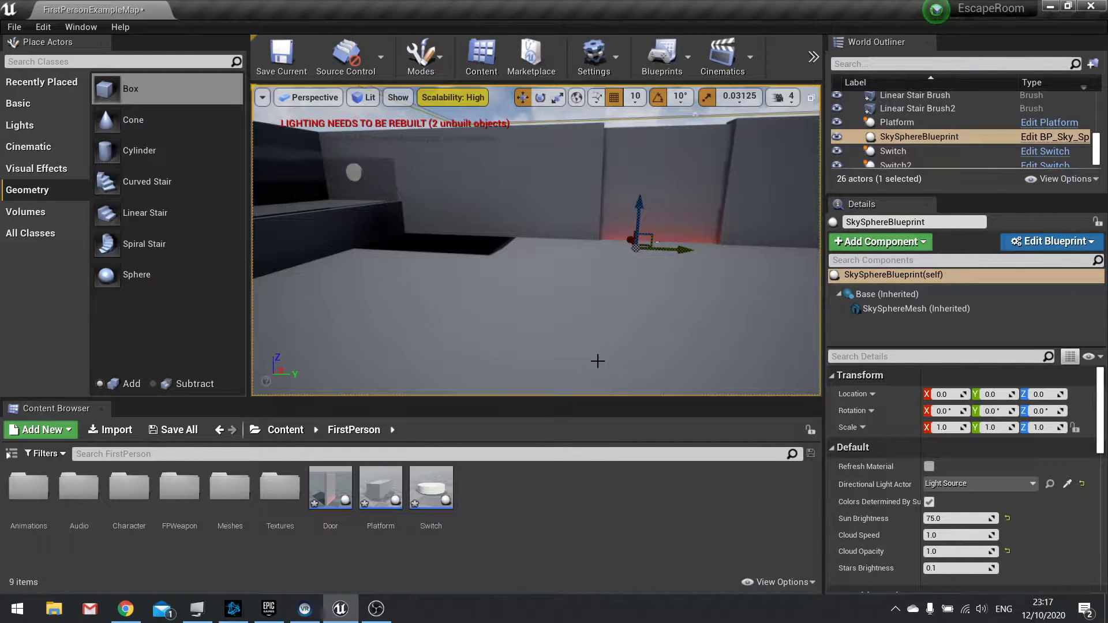
# Create a new Blueprint Interface asset named InteractInterface.
pyautogui.moveTo(741, 168); pyautogui.dragTo(522, 198, button='right')
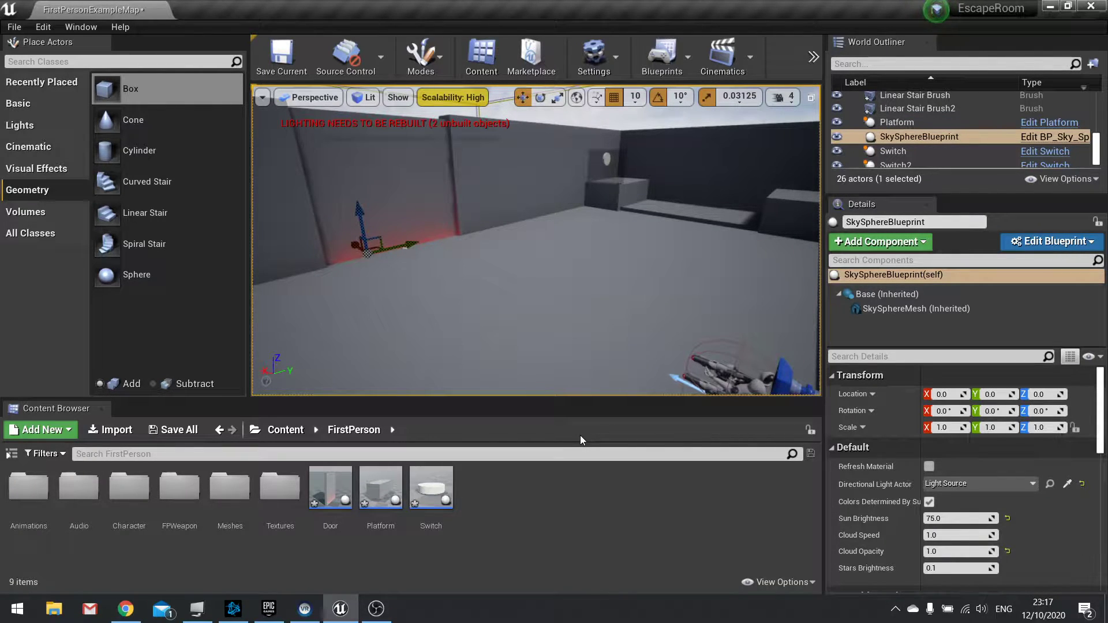
pyautogui.click(61, 432)
pyautogui.moveTo(134, 426)
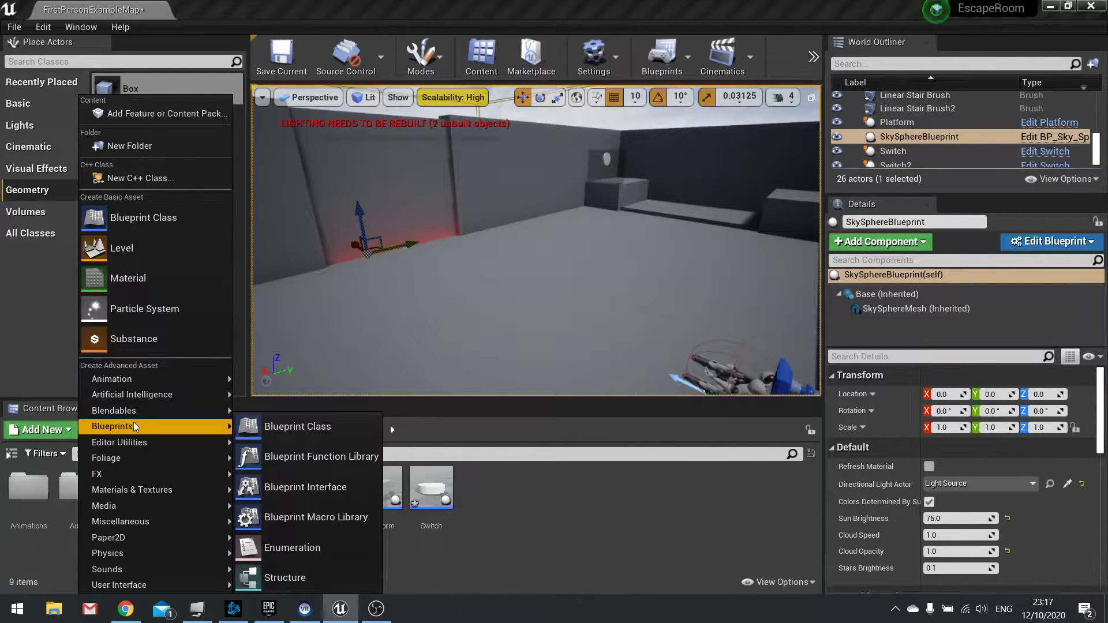
pyautogui.click(315, 487)
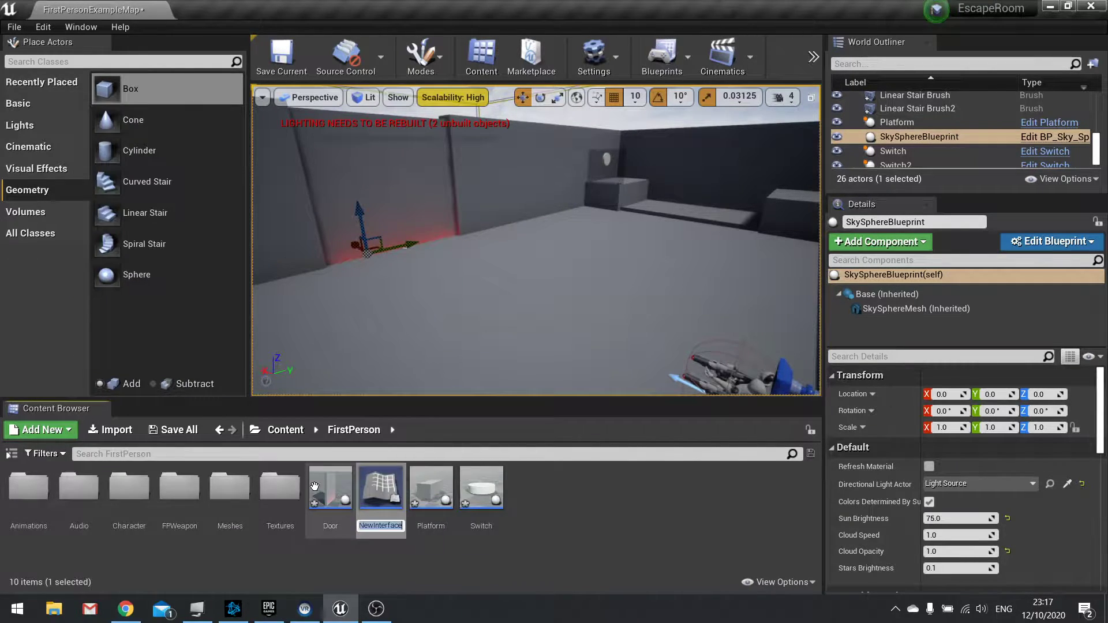
pyautogui.write('Inter')
pyautogui.write('actInterface')
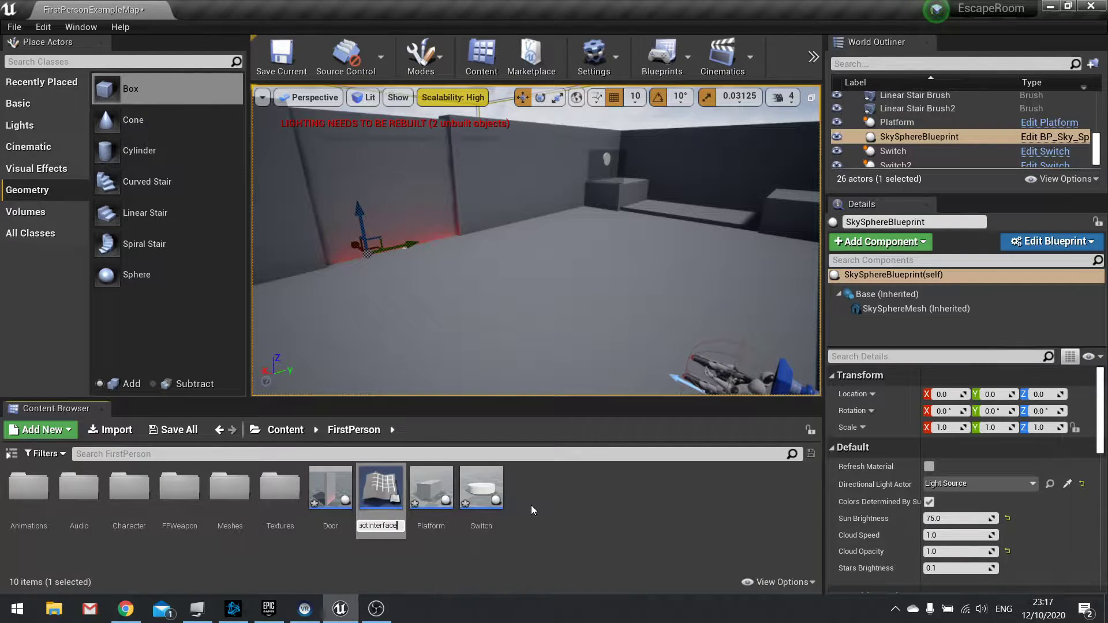
pyautogui.press('Return')
# Declare Interact and Activate functions in InteractInterface and compile it.
pyautogui.doubleClick(401, 496)
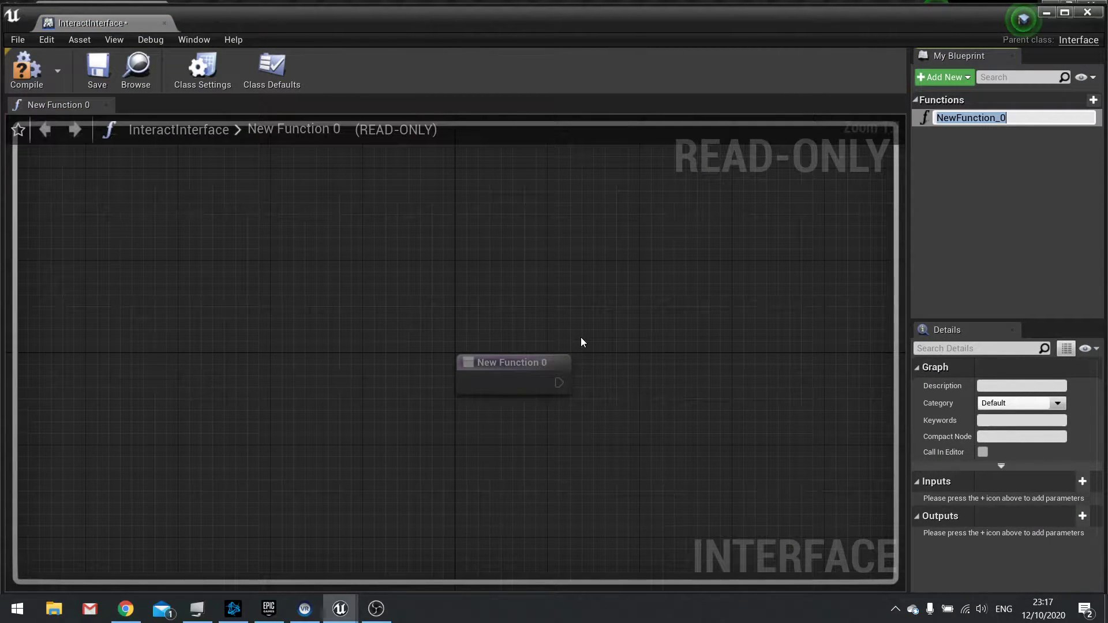
pyautogui.write('Interact')
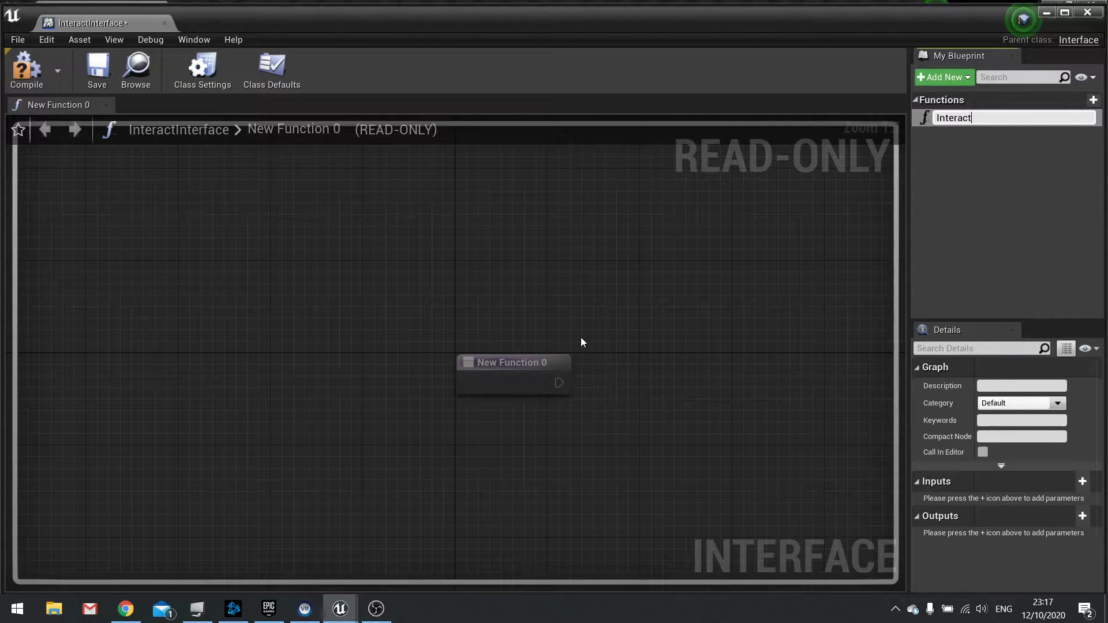
pyautogui.press('Return')
pyautogui.click(957, 77)
pyautogui.click(945, 101)
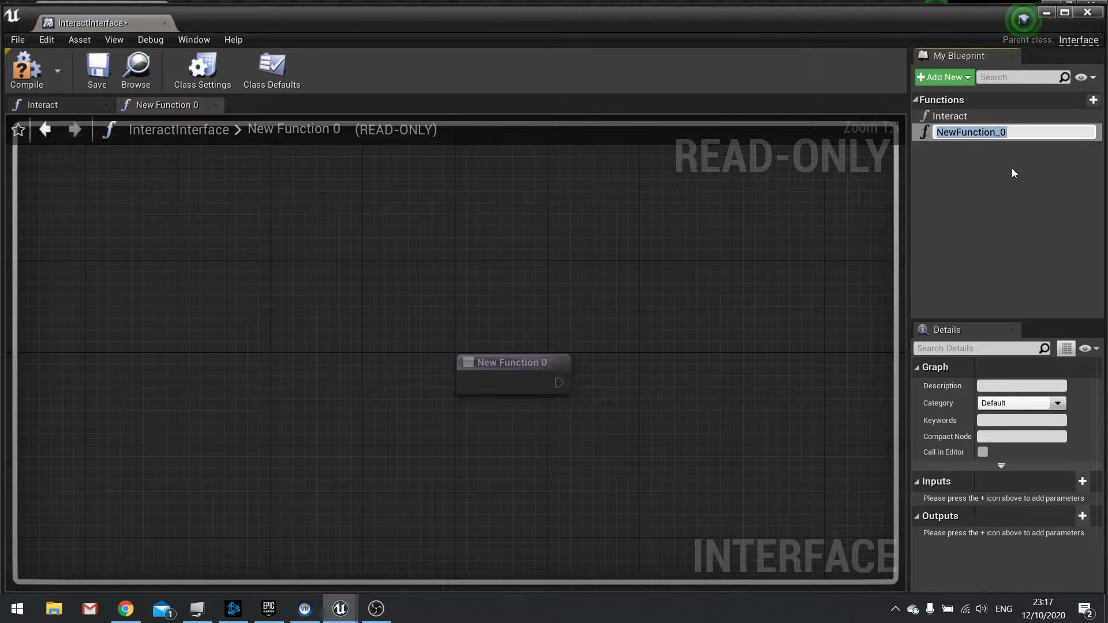
pyautogui.write('Activate')
pyautogui.press('Return')
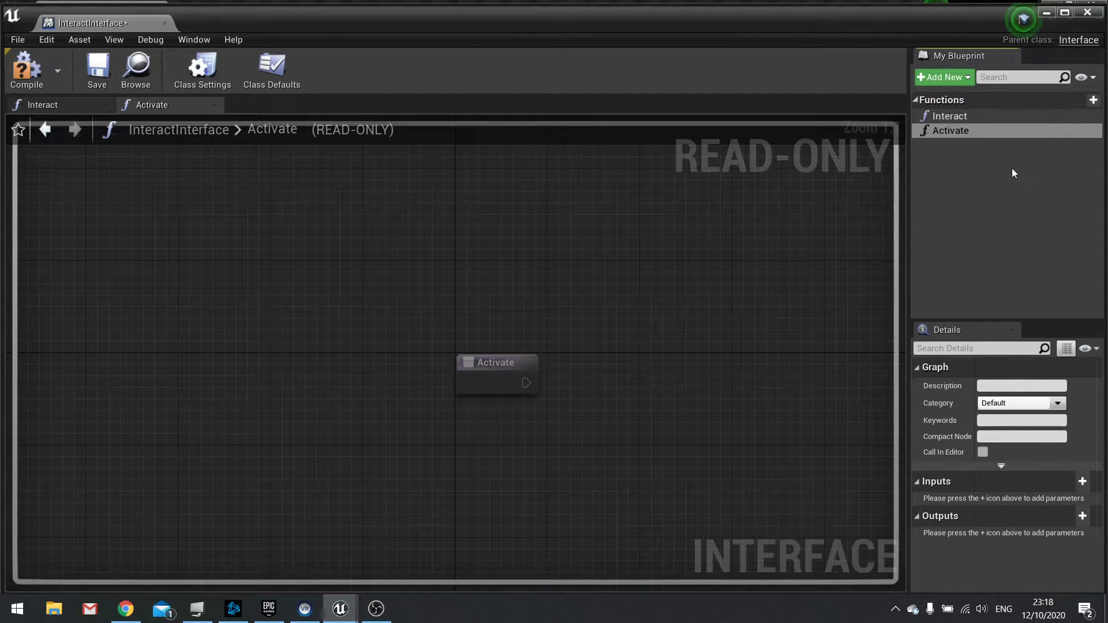
pyautogui.click(35, 71)
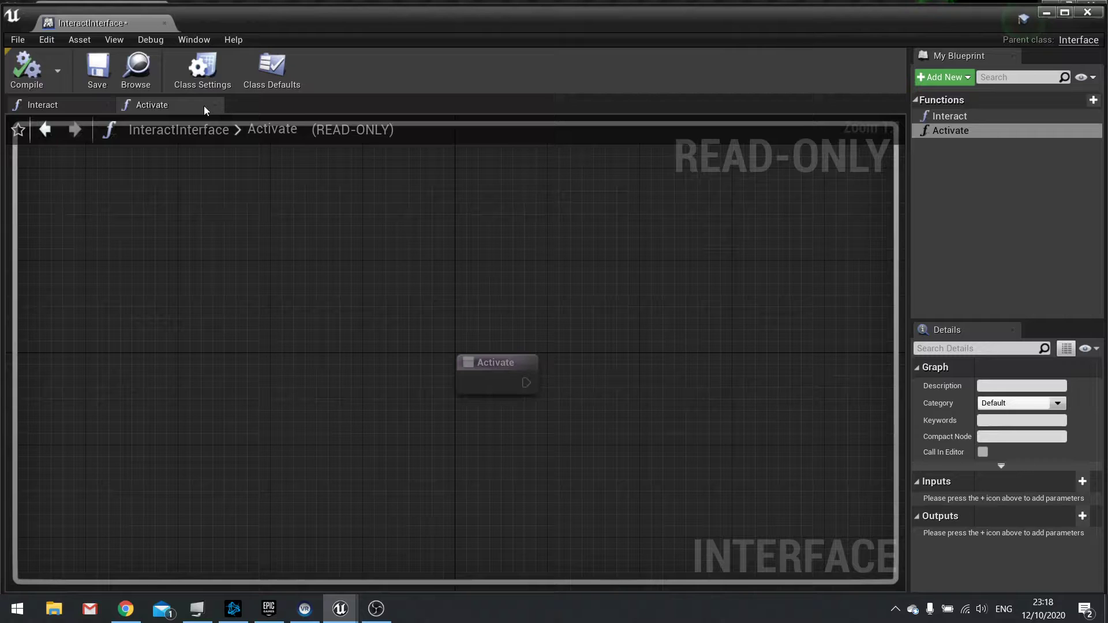
# Add a Deactivate function, recompile, and close the interface editor.
pyautogui.click(1077, 101)
pyautogui.write('Deactivate')
pyautogui.press('Return')
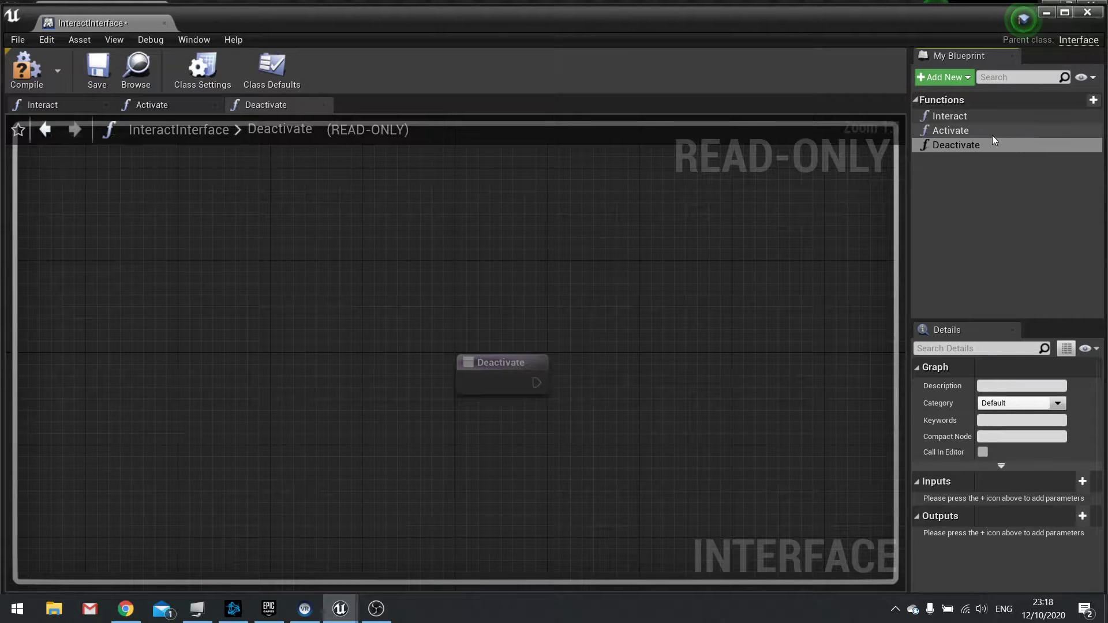
pyautogui.click(12, 81)
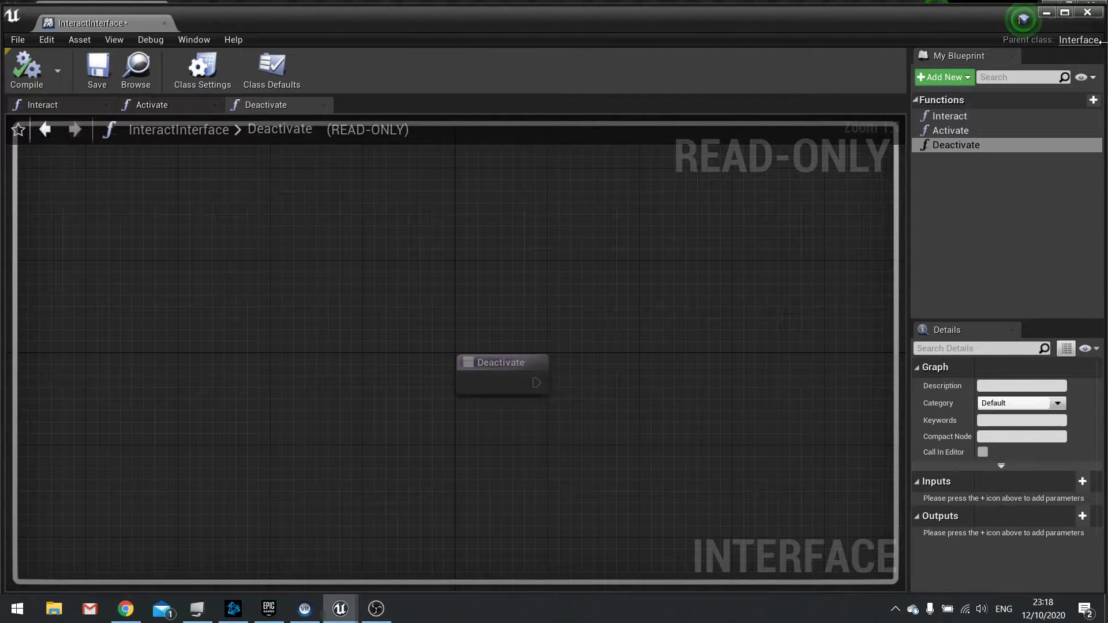
pyautogui.click(1087, 12)
pyautogui.moveTo(431, 262); pyautogui.dragTo(551, 298, button='right')
# Open the Door blueprint and view its 3D door preview.
pyautogui.click(592, 193)
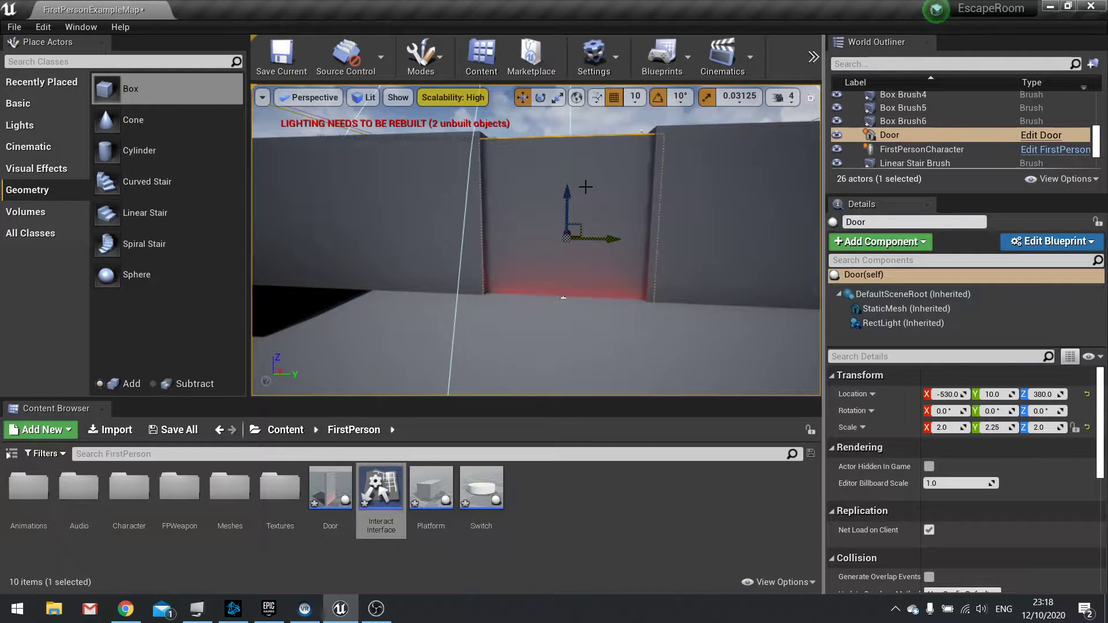
pyautogui.doubleClick(339, 483)
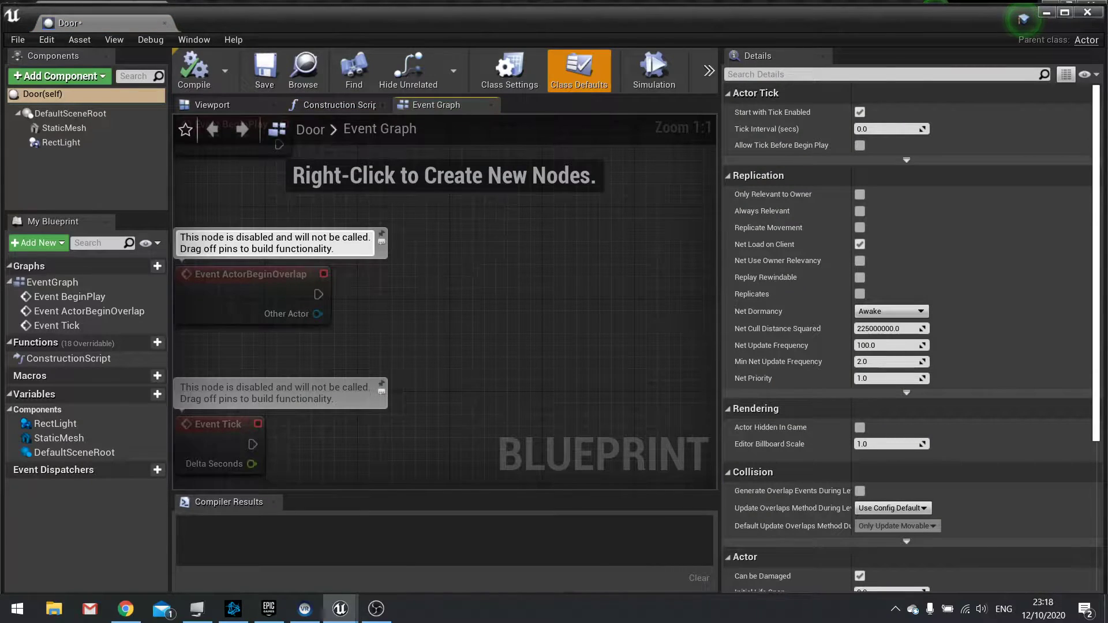
pyautogui.click(233, 102)
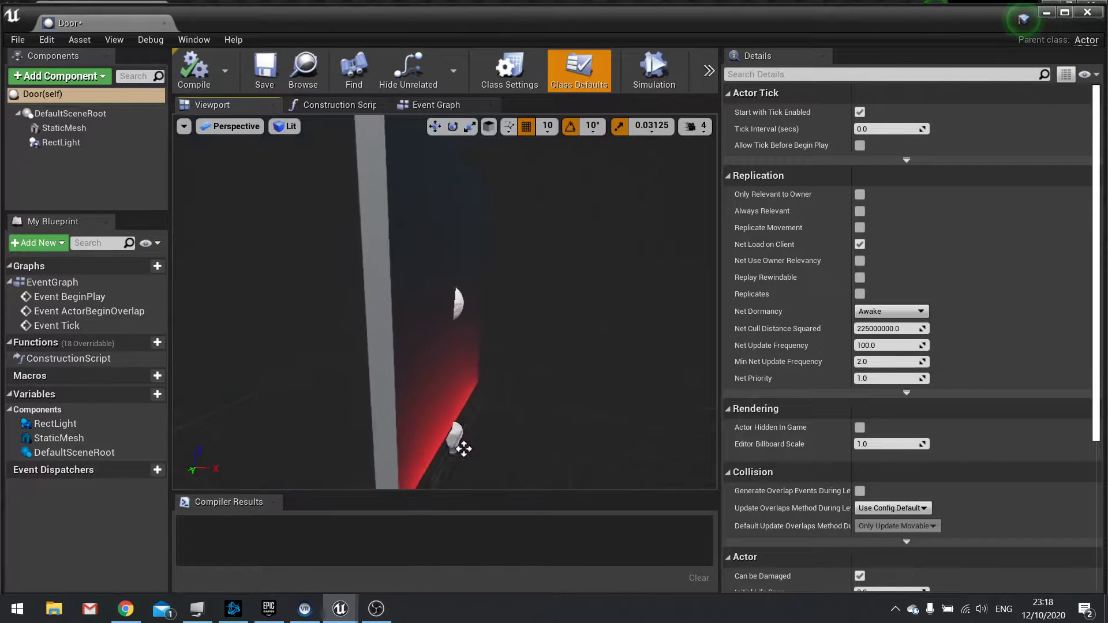
# Add InteractInterface in Class Settings, compile, and show the Event Graph.
pyautogui.click(513, 76)
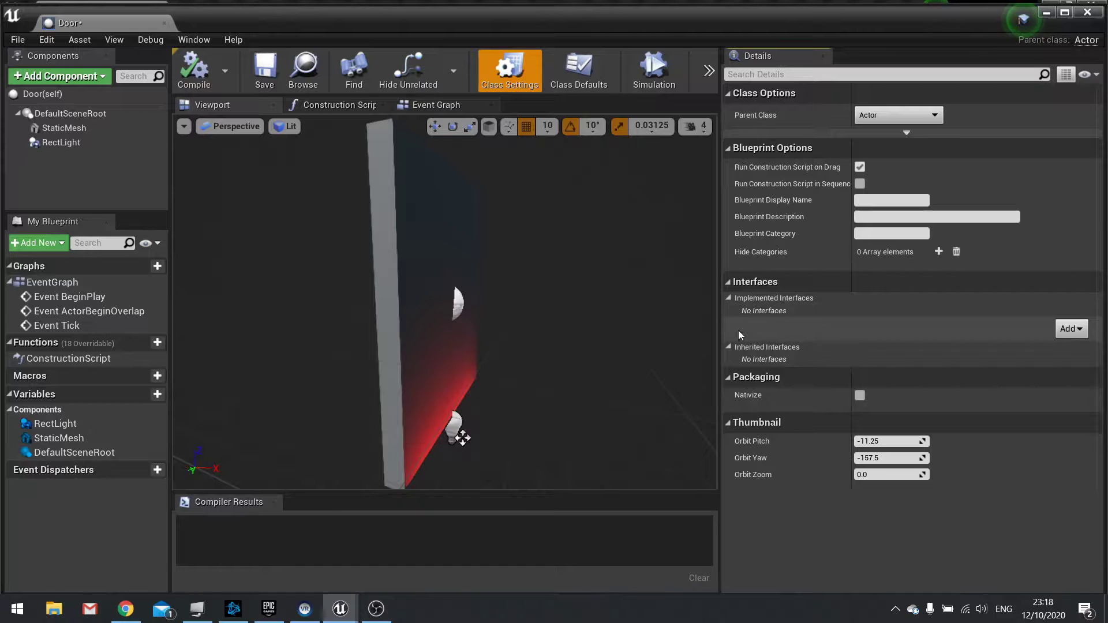
pyautogui.click(1058, 334)
pyautogui.write('int')
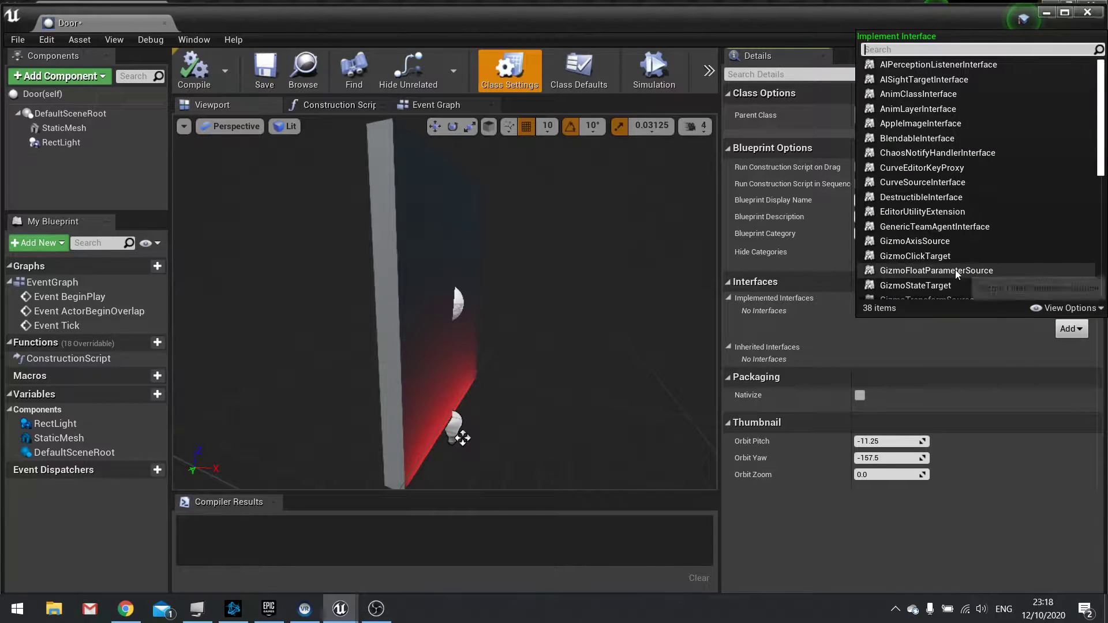
pyautogui.write('eract')
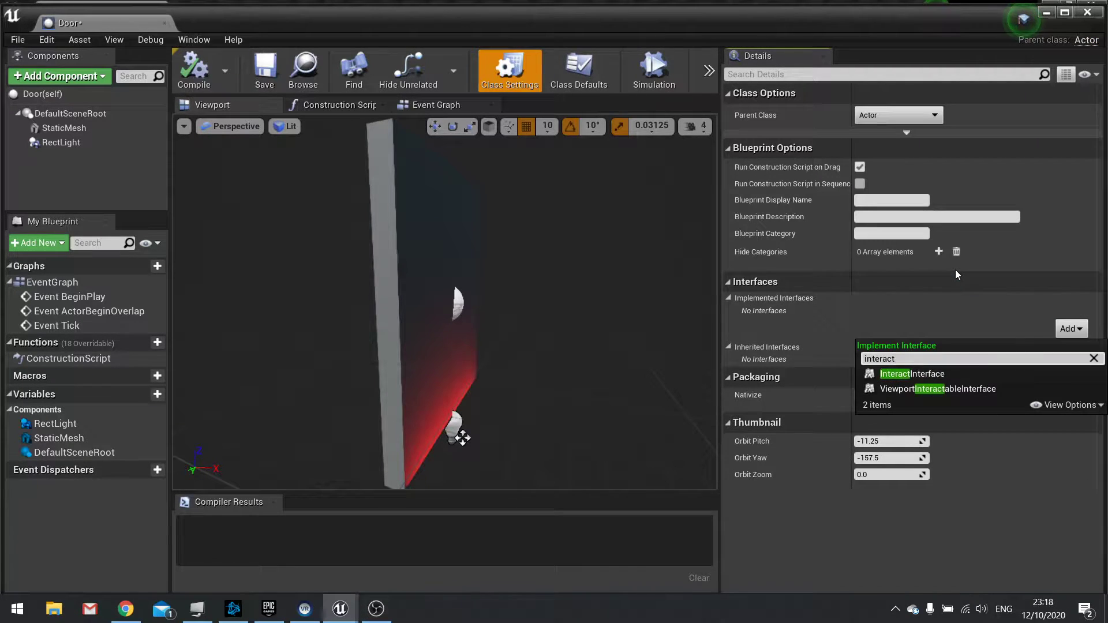
pyautogui.click(944, 373)
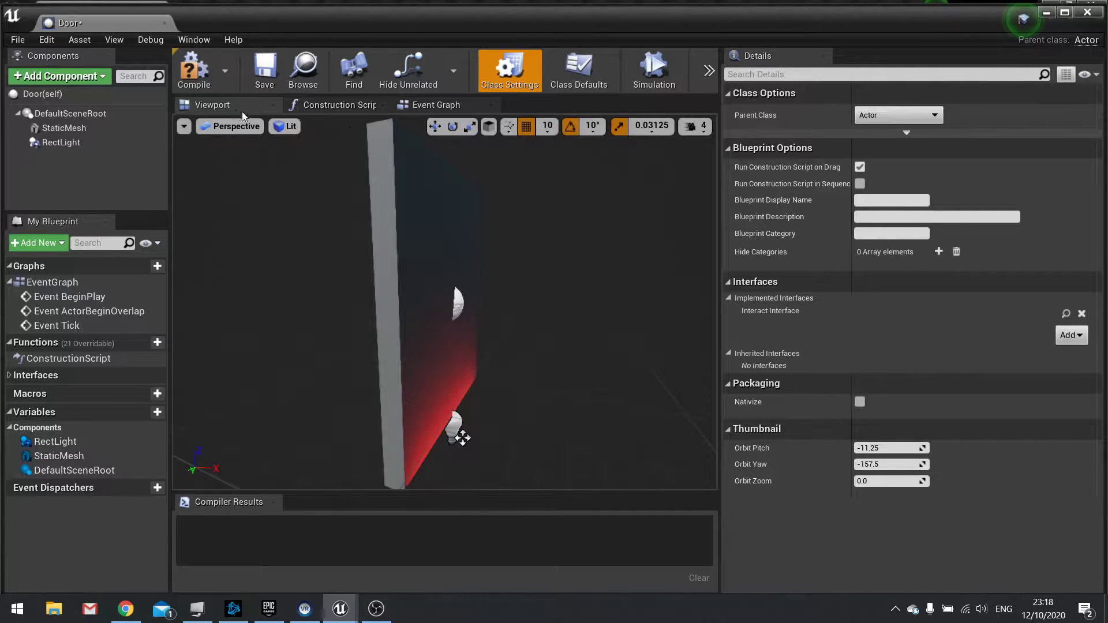
pyautogui.click(194, 70)
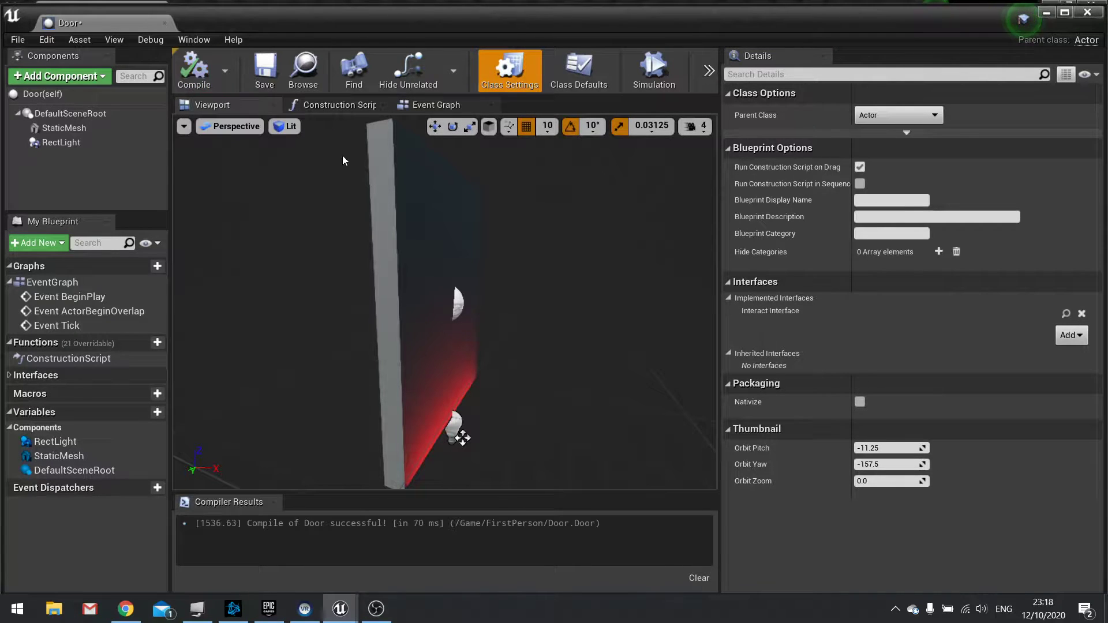
pyautogui.click(448, 105)
pyautogui.scroll(-2, 480, 144)
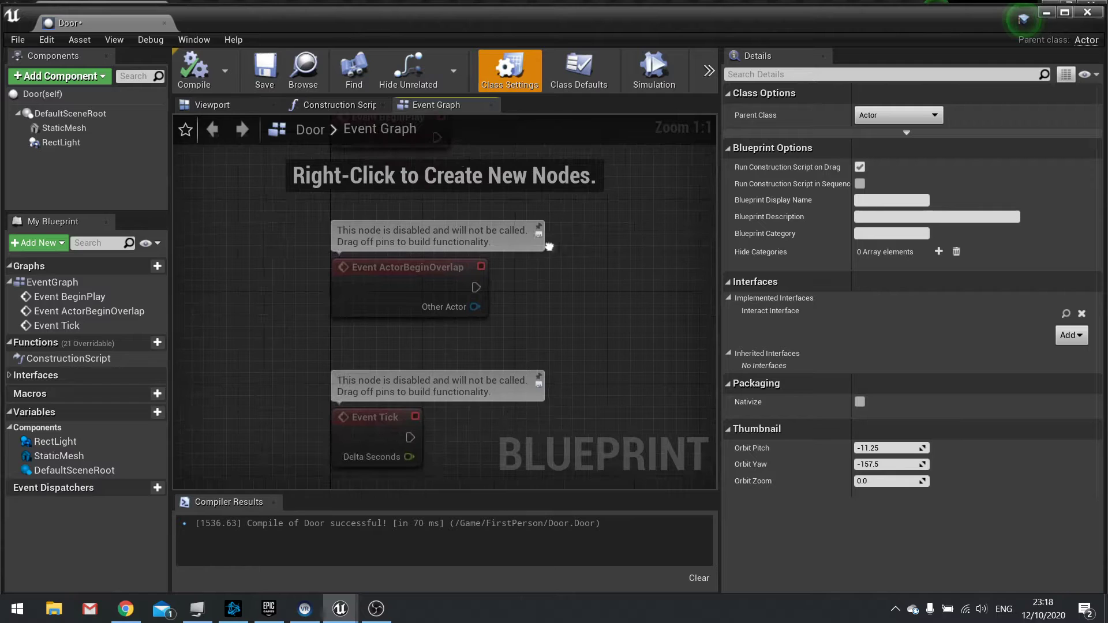
# Delete the default event nodes and add a custom event named OpenDoor.
pyautogui.moveTo(494, 425); pyautogui.dragTo(244, 133)
pyautogui.press('Delete')
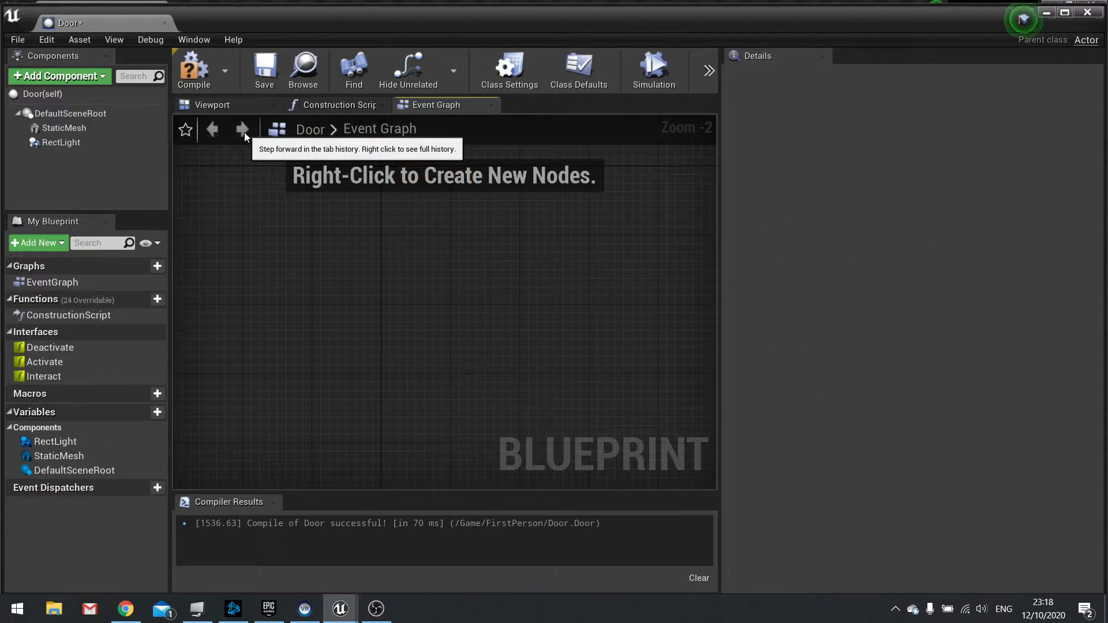
pyautogui.moveTo(257, 155); pyautogui.dragTo(373, 267, button='right')
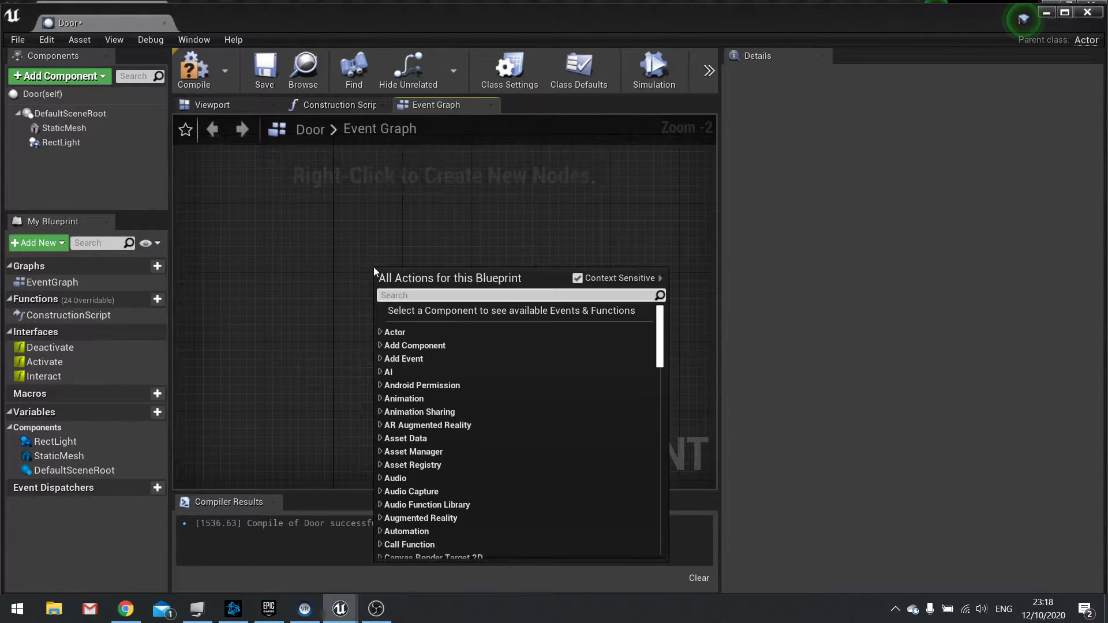
pyautogui.write('custom')
pyautogui.press('Return')
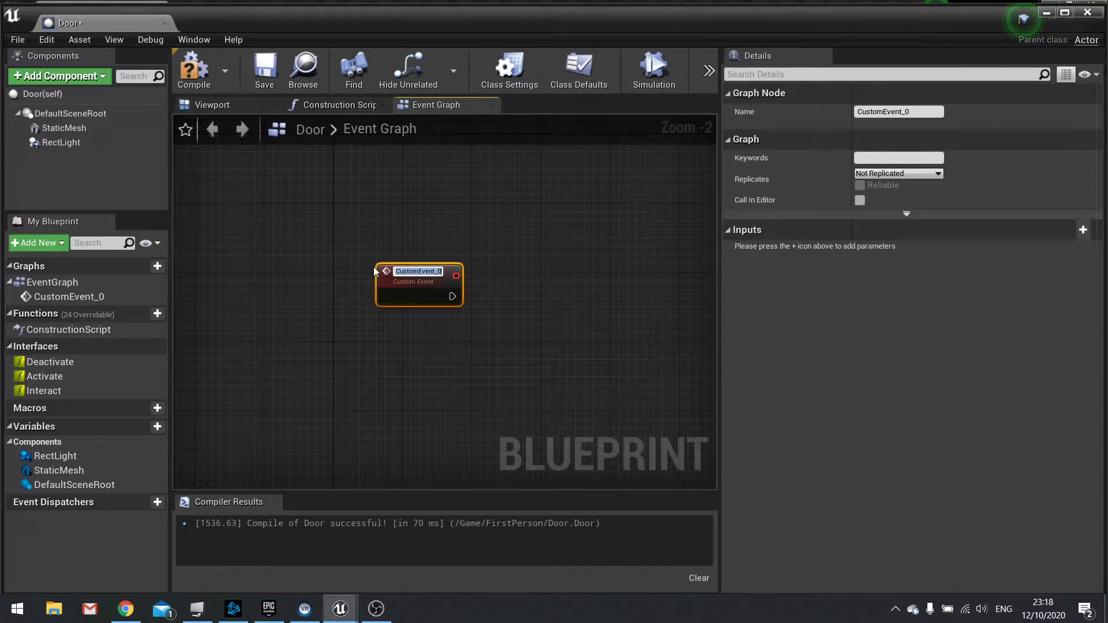
pyautogui.write('OpenDoor')
pyautogui.press('Return')
pyautogui.moveTo(377, 360); pyautogui.dragTo(362, 285, button='right')
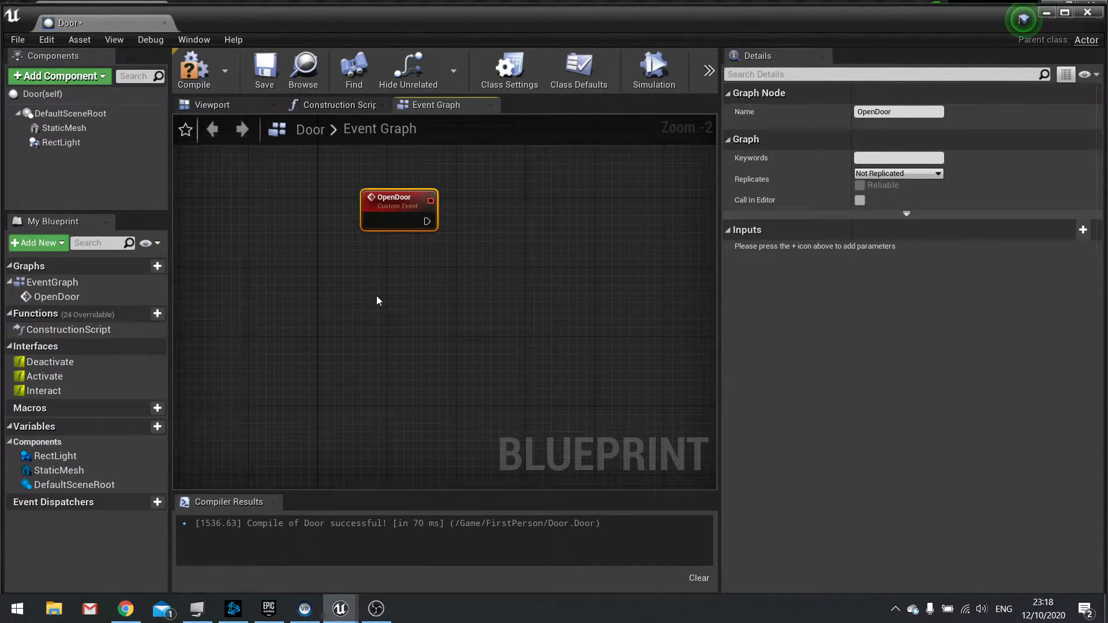
# Add a second custom event named CloseDoor below OpenDoor.
pyautogui.rightClick(376, 298)
pyautogui.write('custom')
pyautogui.press('Return')
pyautogui.write('CloseDoor')
pyautogui.press('Return')
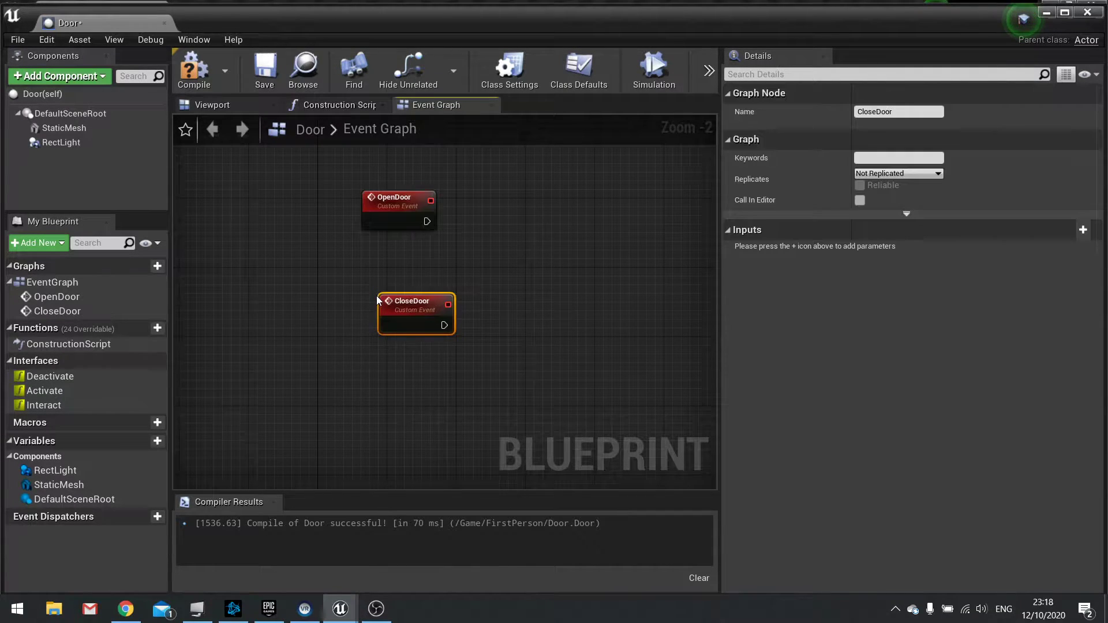
pyautogui.moveTo(386, 301); pyautogui.dragTo(370, 310)
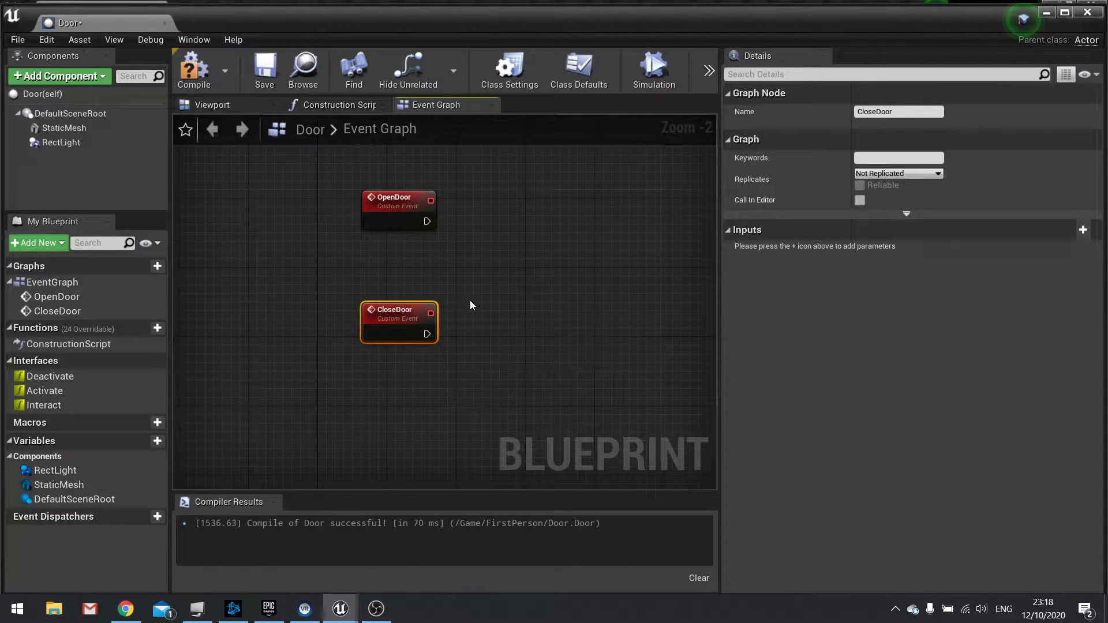
# Add a DoorOpening timeline played by OpenDoor and reversed by CloseDoor, and open it.
pyautogui.rightClick(476, 278)
pyautogui.moveTo(428, 221); pyautogui.dragTo(524, 227)
pyautogui.write('ad')
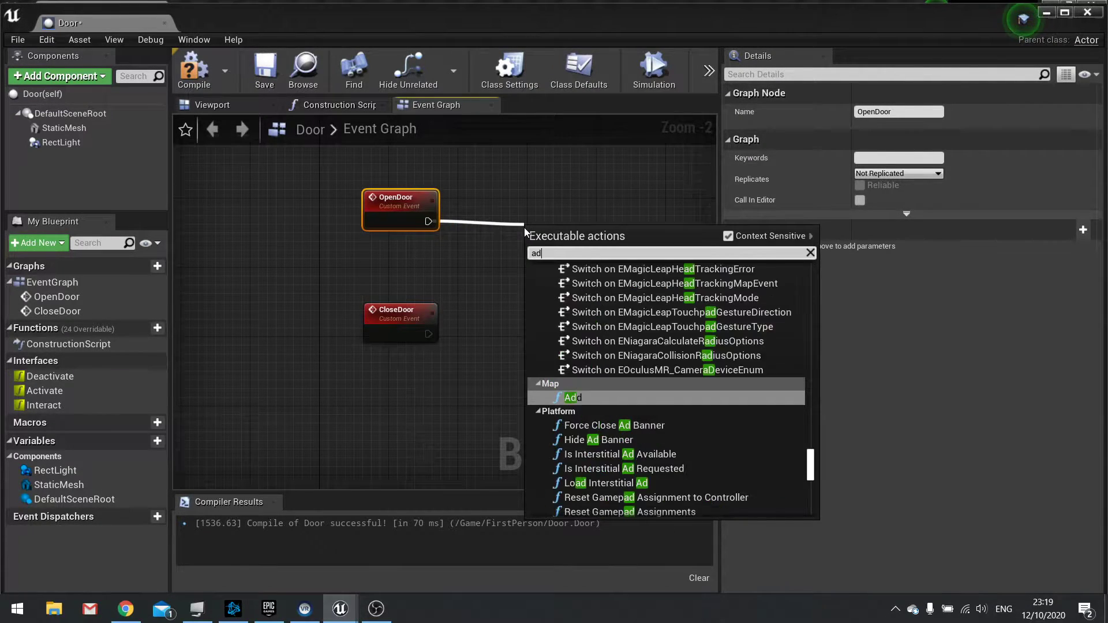
pyautogui.write('d timeline')
pyautogui.press('Return')
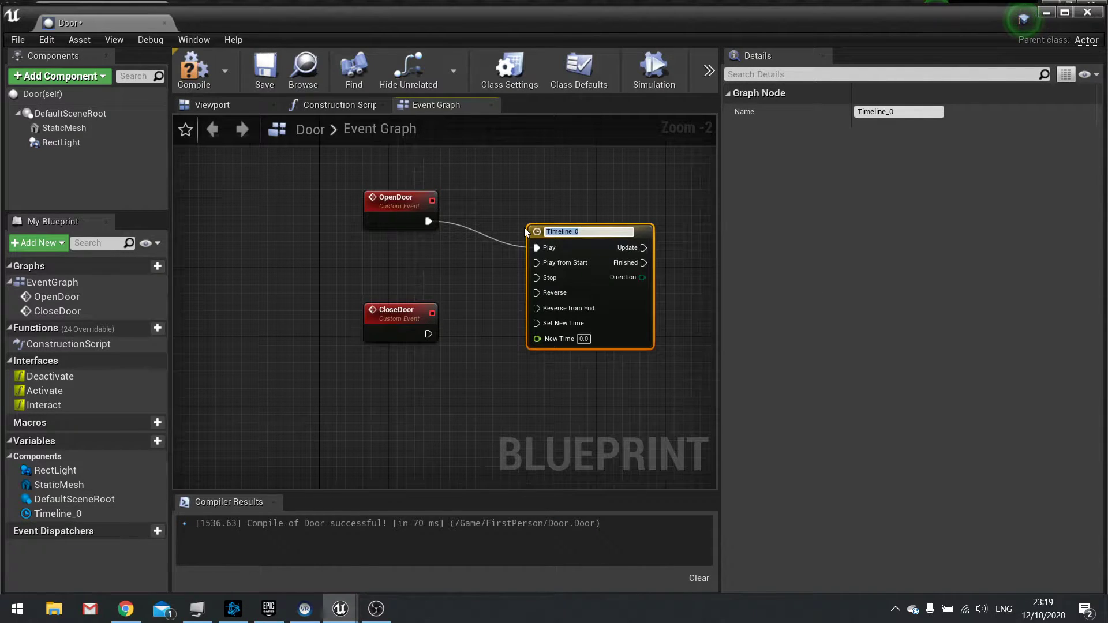
pyautogui.write('DoorOpening')
pyautogui.press('Return')
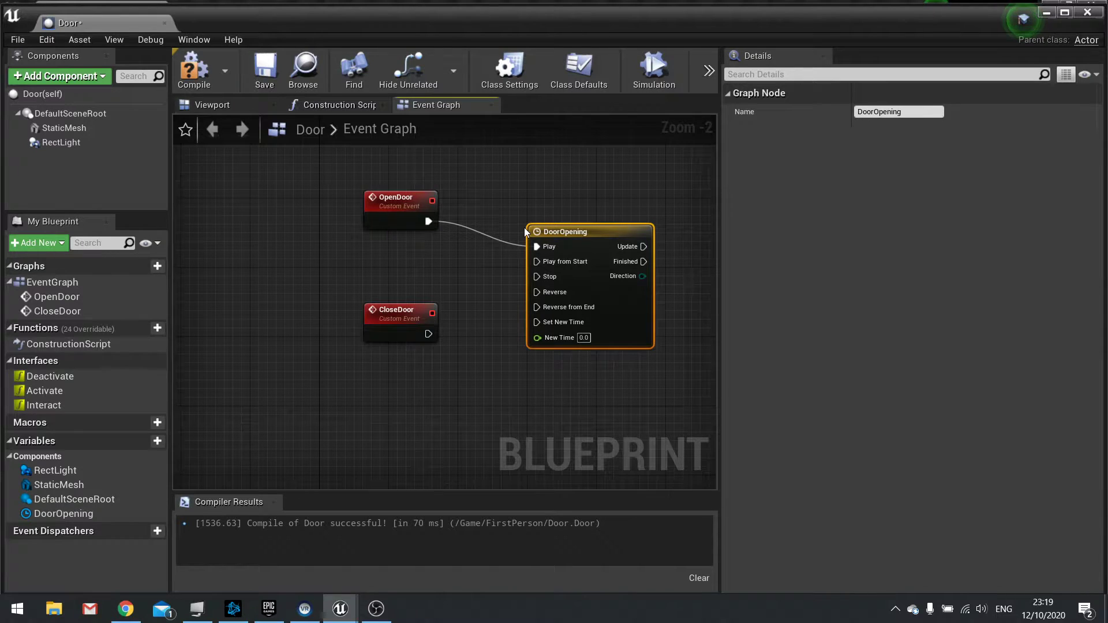
pyautogui.moveTo(525, 227); pyautogui.dragTo(578, 214)
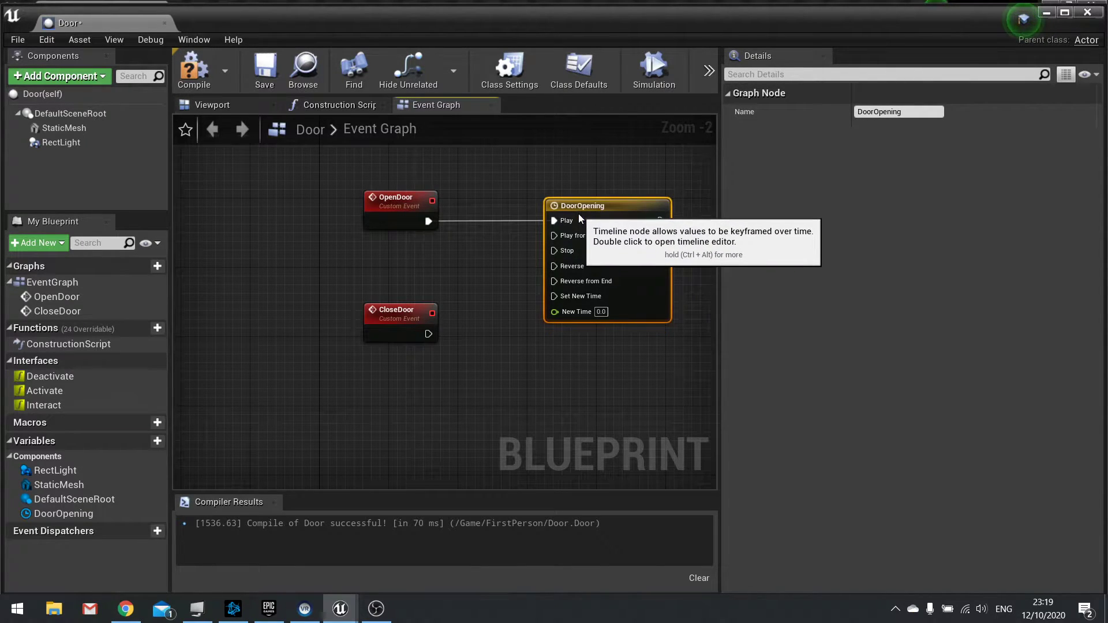
pyautogui.moveTo(623, 220); pyautogui.dragTo(536, 195, button='right')
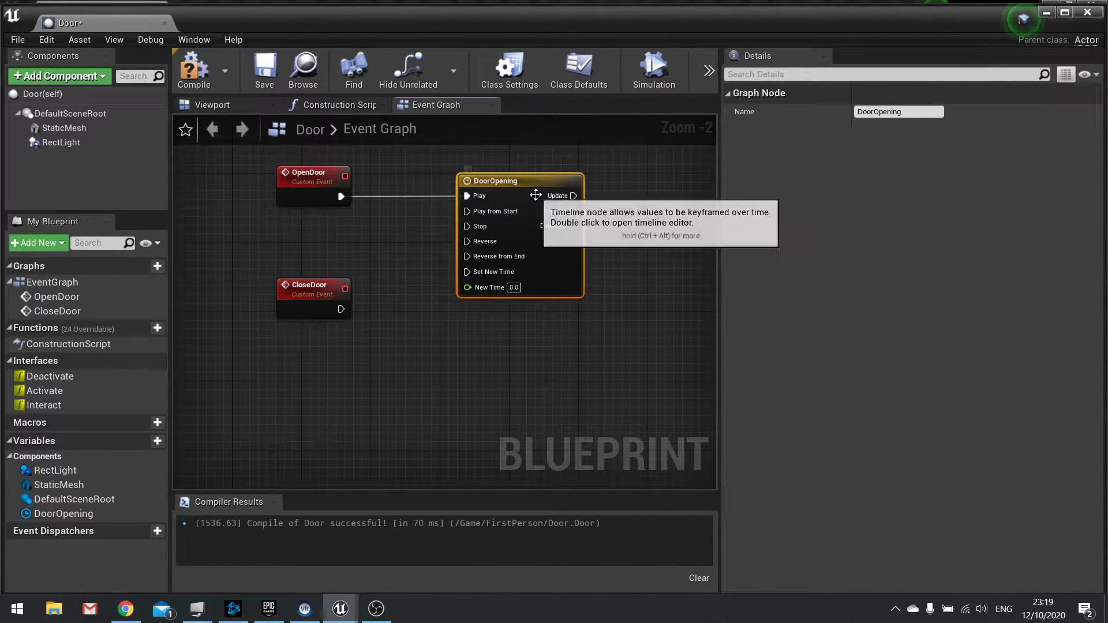
pyautogui.moveTo(341, 309); pyautogui.dragTo(487, 238)
pyautogui.doubleClick(523, 182)
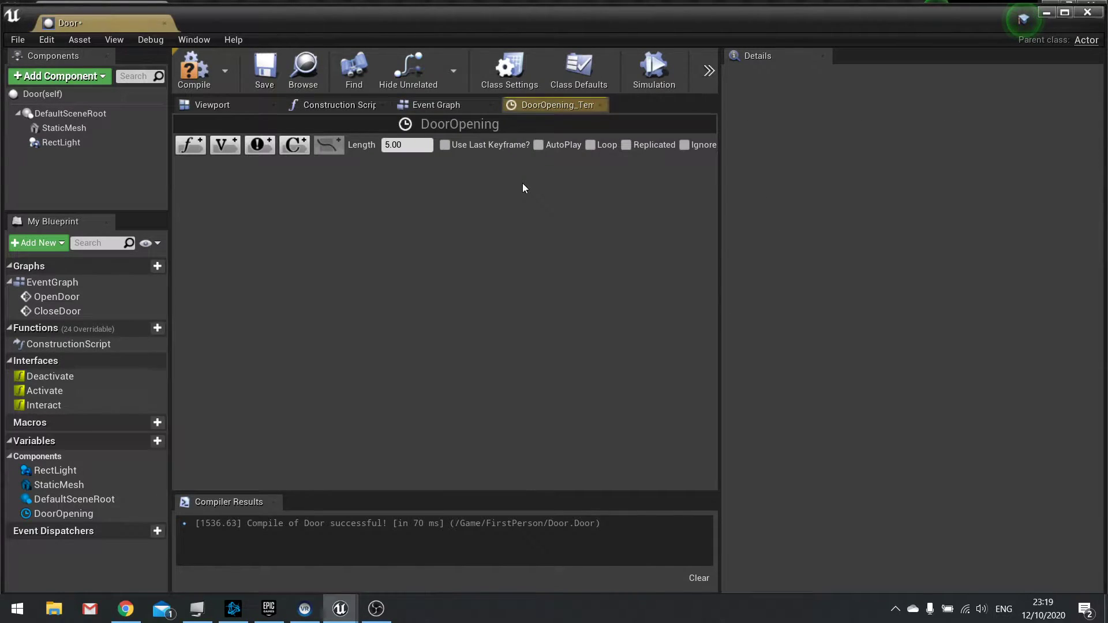
# Add a float track named DoorPosition with two keyframes.
pyautogui.click(193, 144)
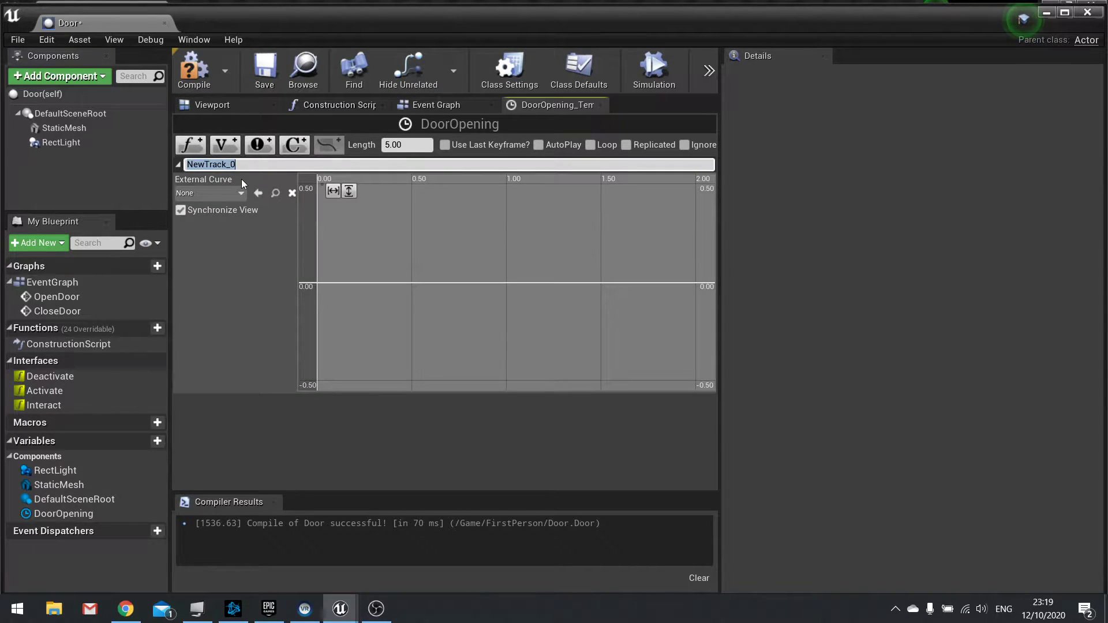
pyautogui.write('DoorPosition')
pyautogui.press('Return')
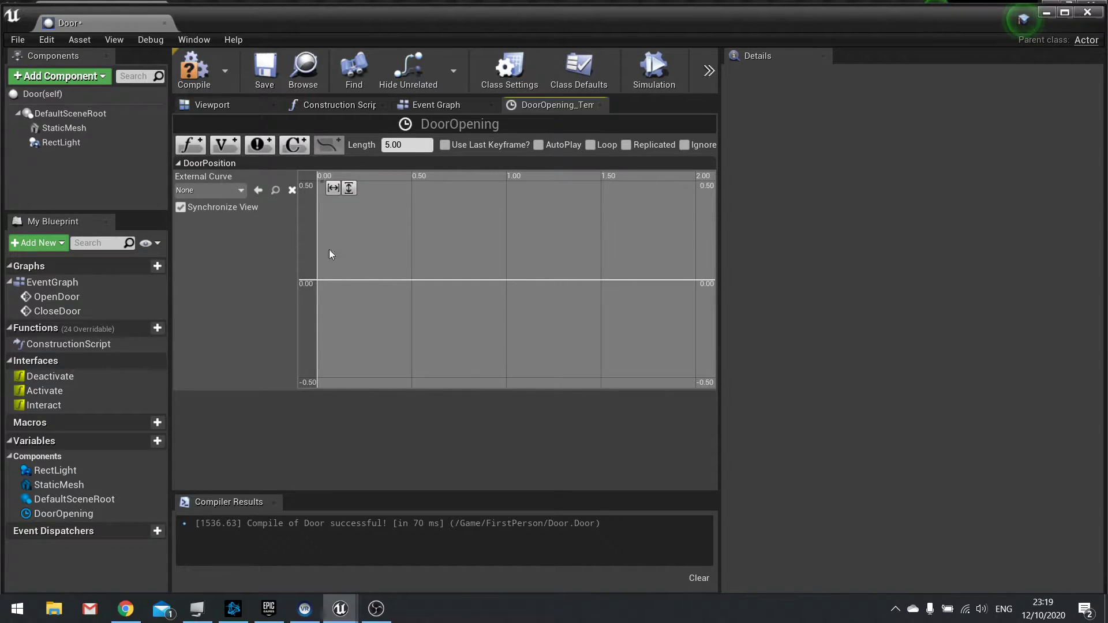
pyautogui.keyDown('shift'); pyautogui.click(318, 280); pyautogui.keyUp('shift')
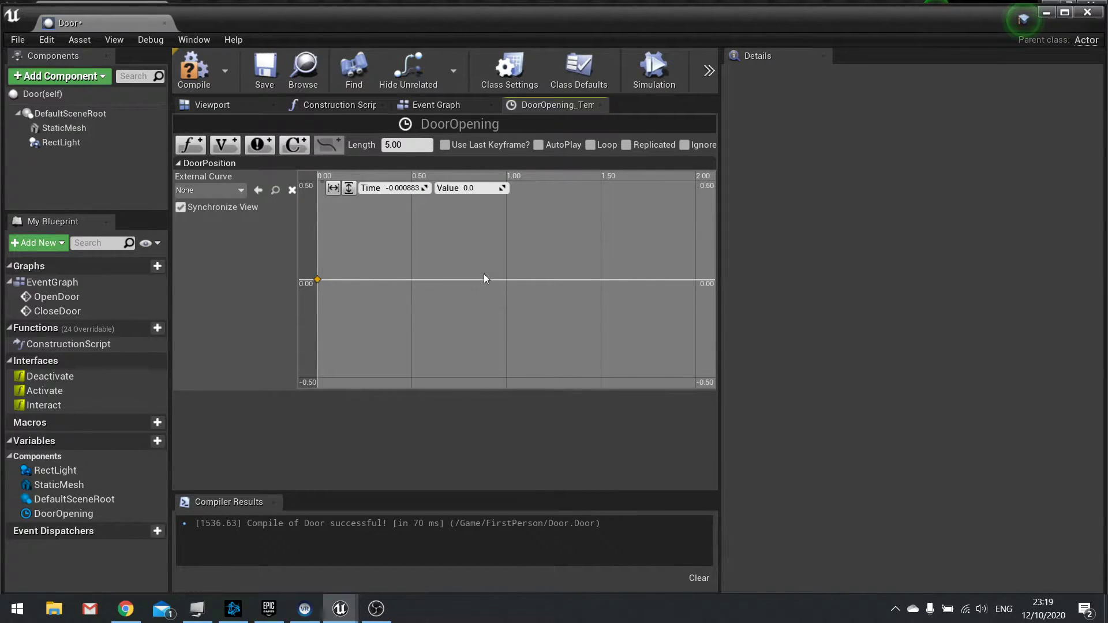
pyautogui.keyDown('shift'); pyautogui.click(506, 280); pyautogui.keyUp('shift')
# Set the DoorPosition keyframes to time 0 value 0 and time 0.5 value 1.
pyautogui.click(318, 280)
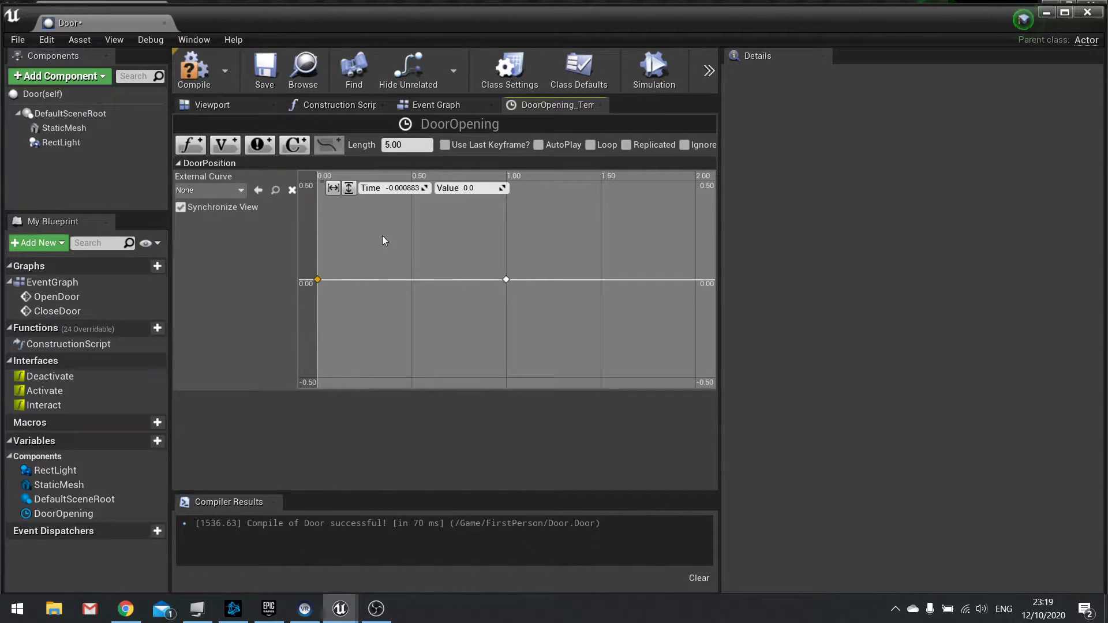
pyautogui.click(400, 187)
pyautogui.write('0')
pyautogui.press('Tab')
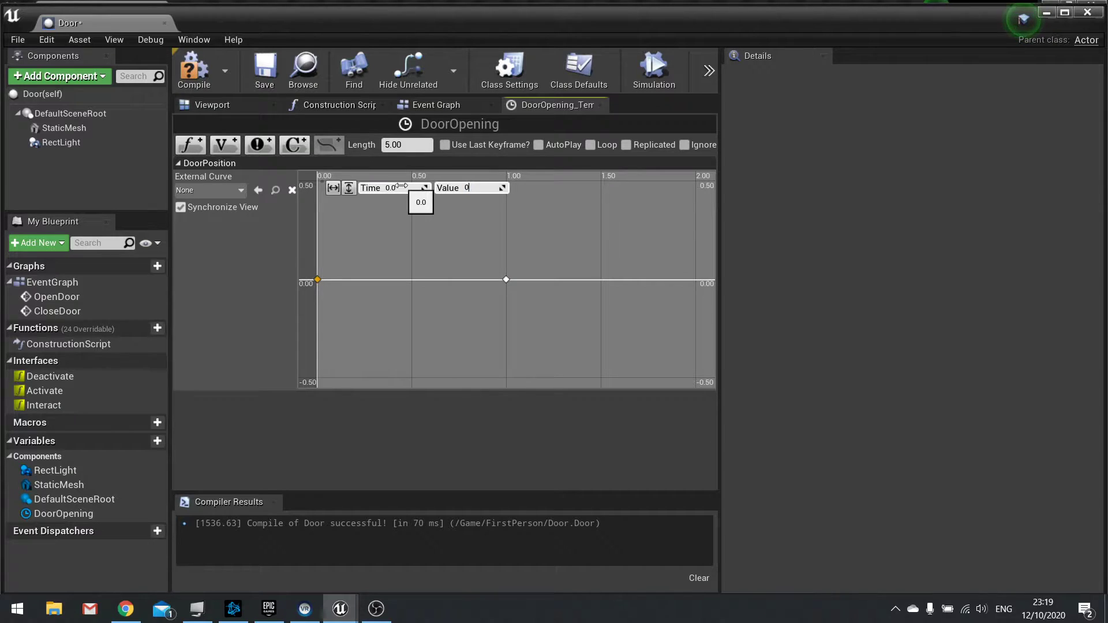
pyautogui.moveTo(452, 241); pyautogui.dragTo(549, 312)
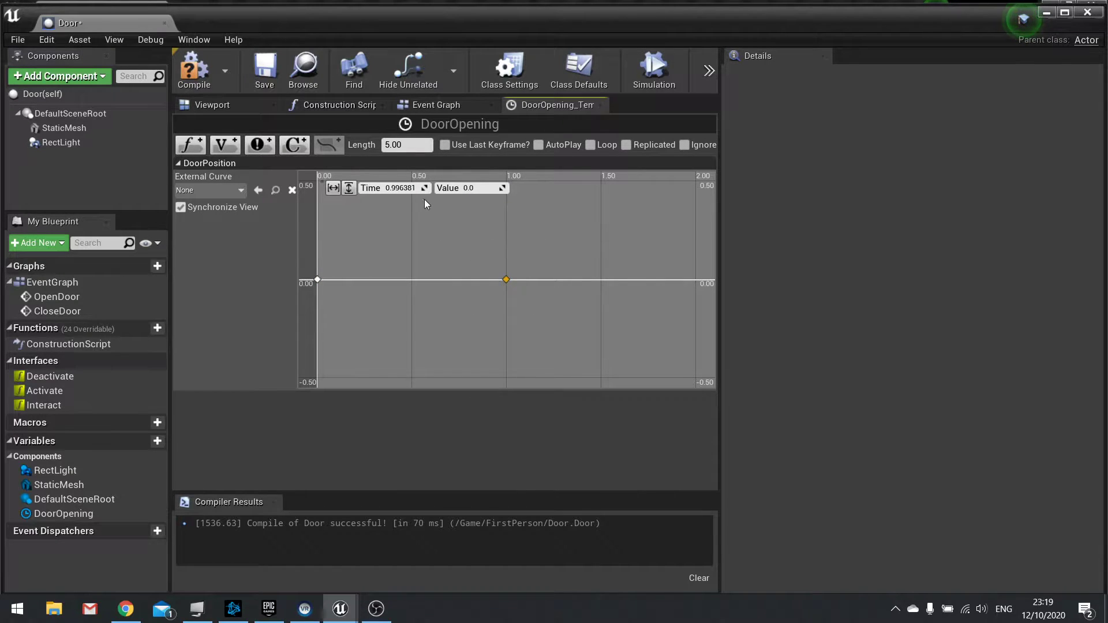
pyautogui.click(388, 188)
pyautogui.write('0.5')
pyautogui.press('Tab')
pyautogui.write('1')
pyautogui.press('Return')
# Set the timeline length to 0.5, fit the curve in view, and compile.
pyautogui.press('Tab')
pyautogui.write('.5')
pyautogui.press('Return')
pyautogui.click(332, 188)
pyautogui.click(348, 188)
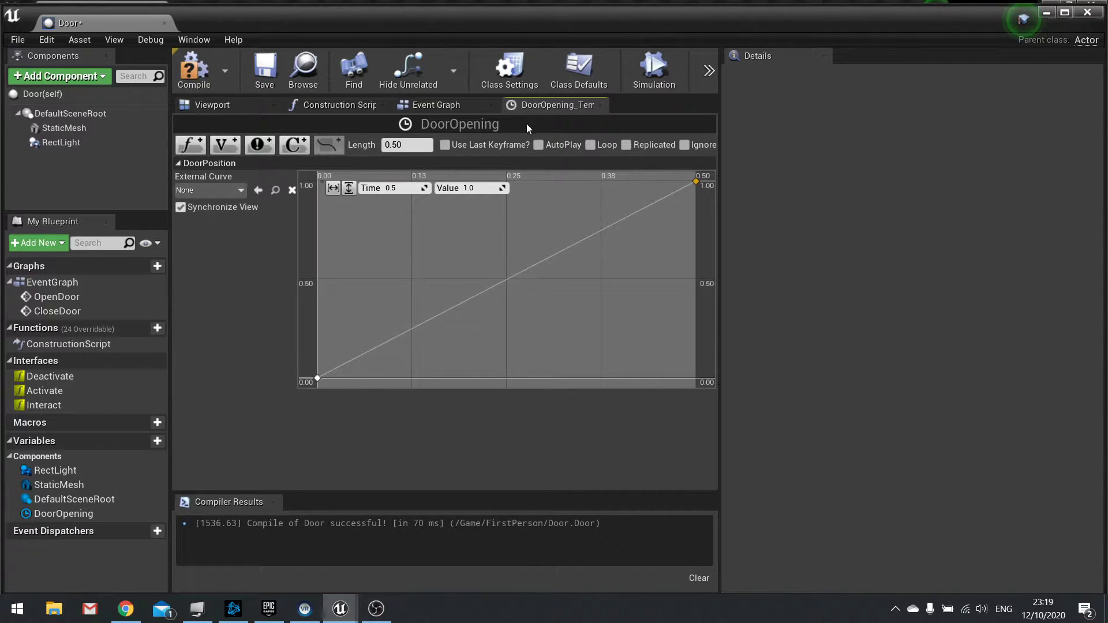
pyautogui.click(194, 68)
pyautogui.click(600, 104)
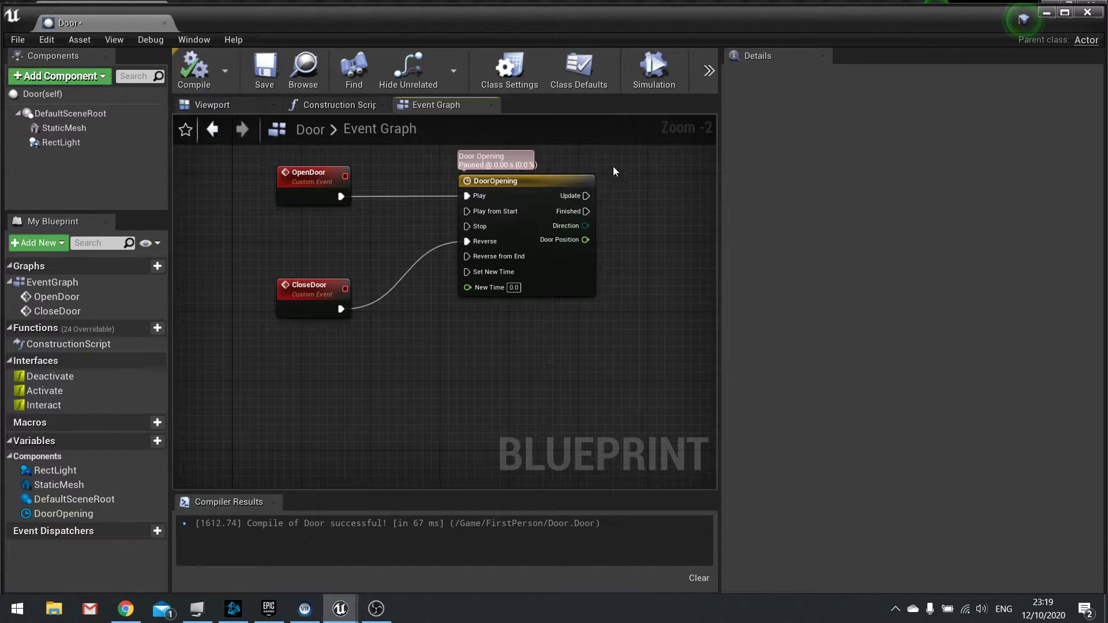
pyautogui.moveTo(617, 277); pyautogui.dragTo(446, 272, button='right')
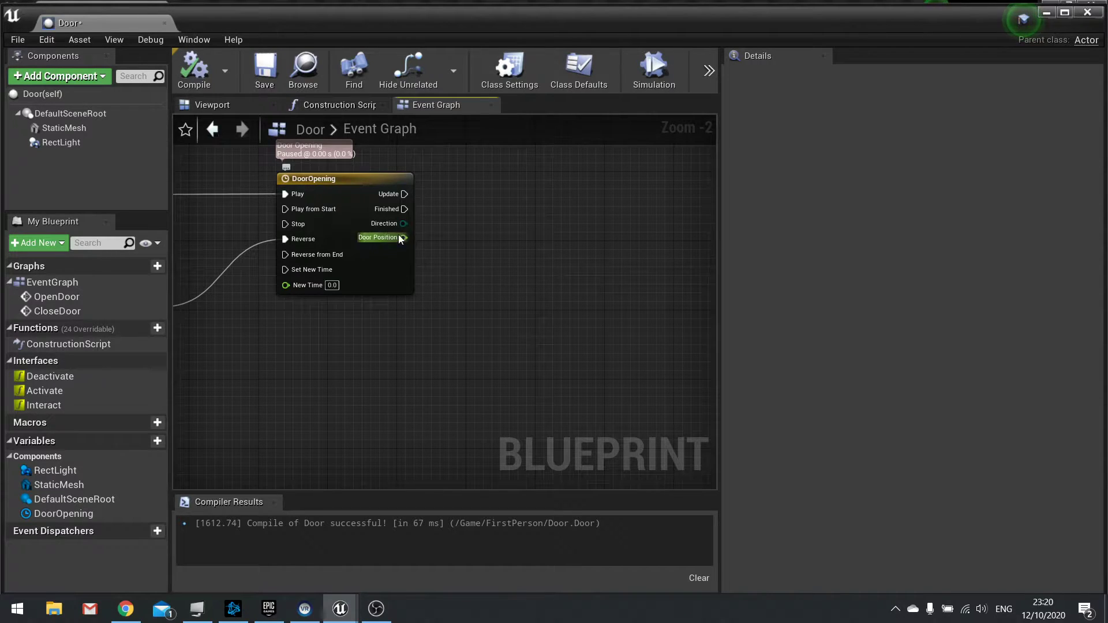
pyautogui.moveTo(390, 263)
pyautogui.mouseDown(button='right')
pyautogui.moveTo(502, 266)
pyautogui.moveTo(395, 264)
pyautogui.mouseUp(button='right')
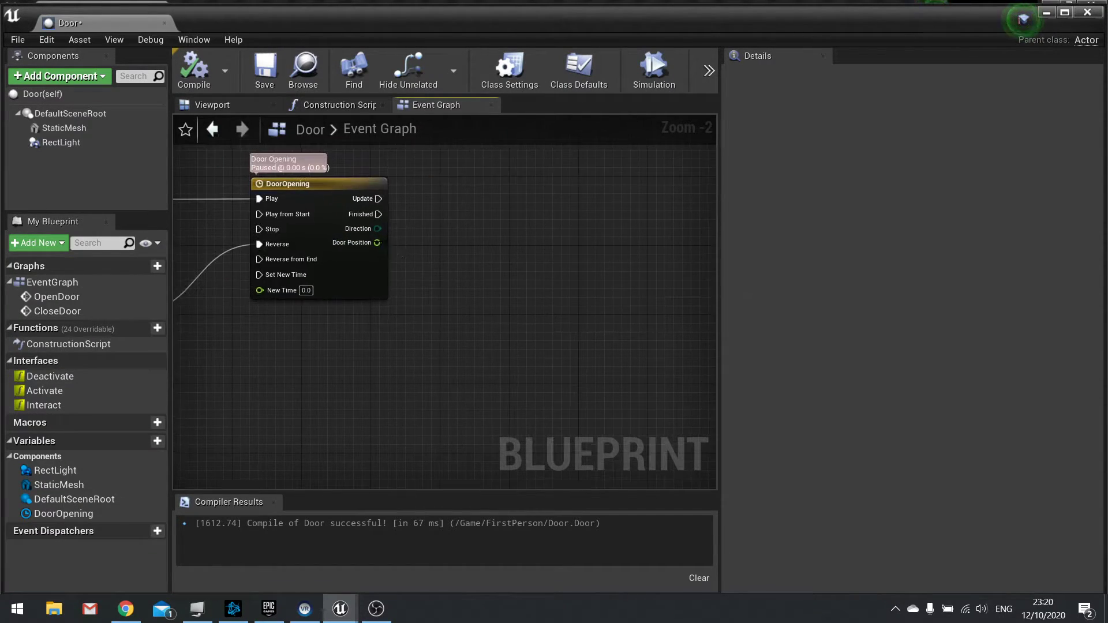
pyautogui.click(223, 107)
pyautogui.click(426, 248)
pyautogui.moveTo(526, 450); pyautogui.dragTo(517, 404, button='right')
pyautogui.moveTo(523, 220); pyautogui.dragTo(528, 408)
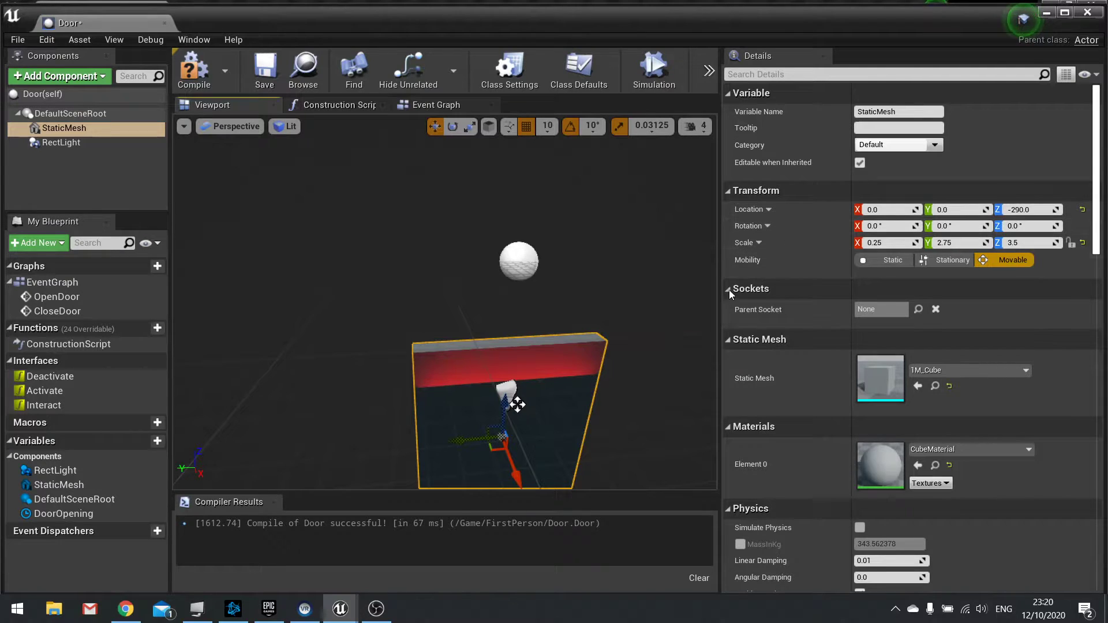
pyautogui.hotkey('ctrl', 'z')
pyautogui.click(438, 107)
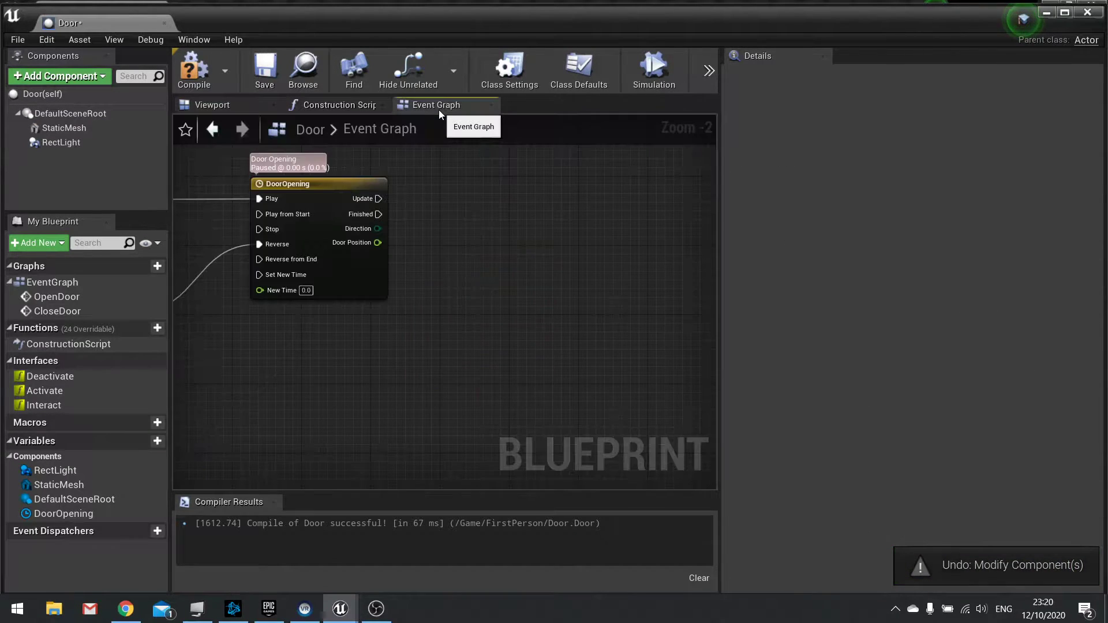
# Multiply Door Position by a vector whose Z value is -270.
pyautogui.moveTo(378, 242); pyautogui.dragTo(462, 305)
pyautogui.write('*')
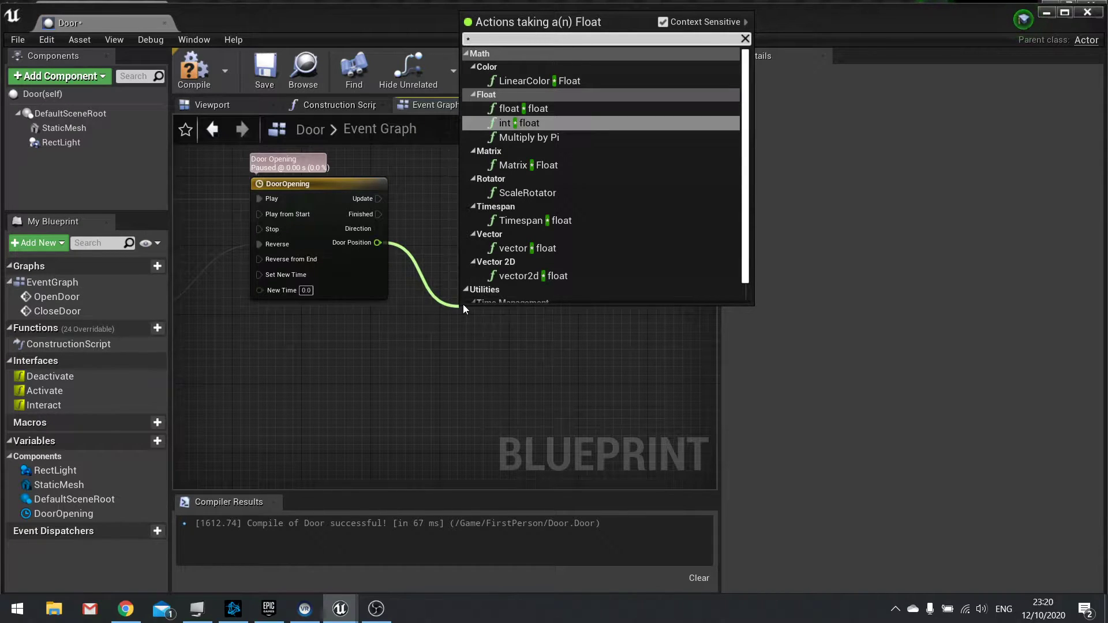
pyautogui.click(514, 109)
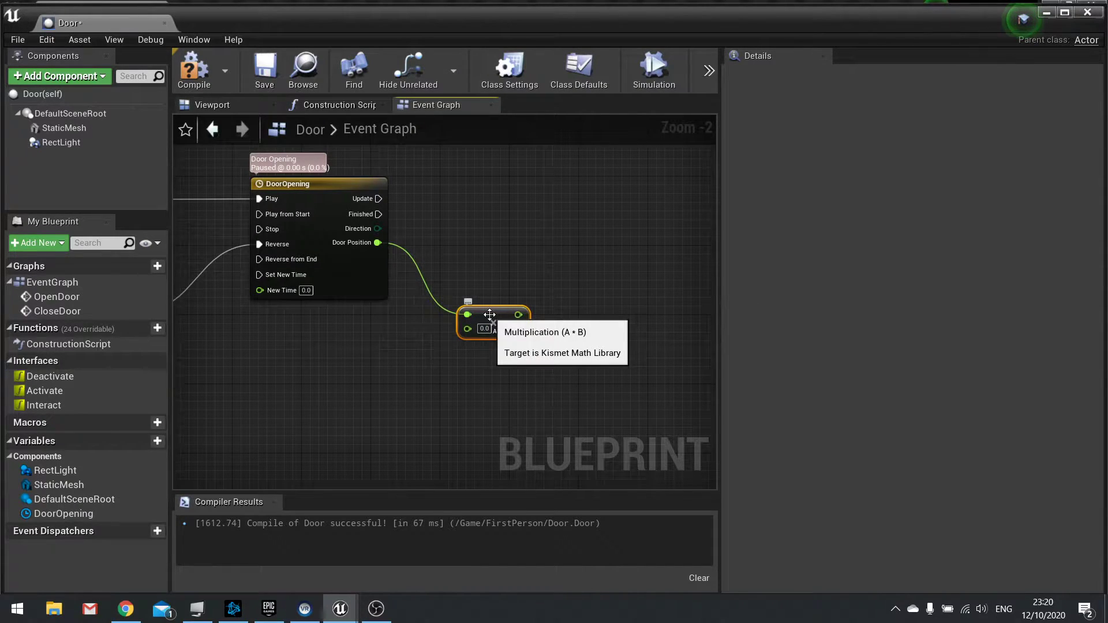
pyautogui.moveTo(376, 243); pyautogui.dragTo(440, 303)
pyautogui.write('*')
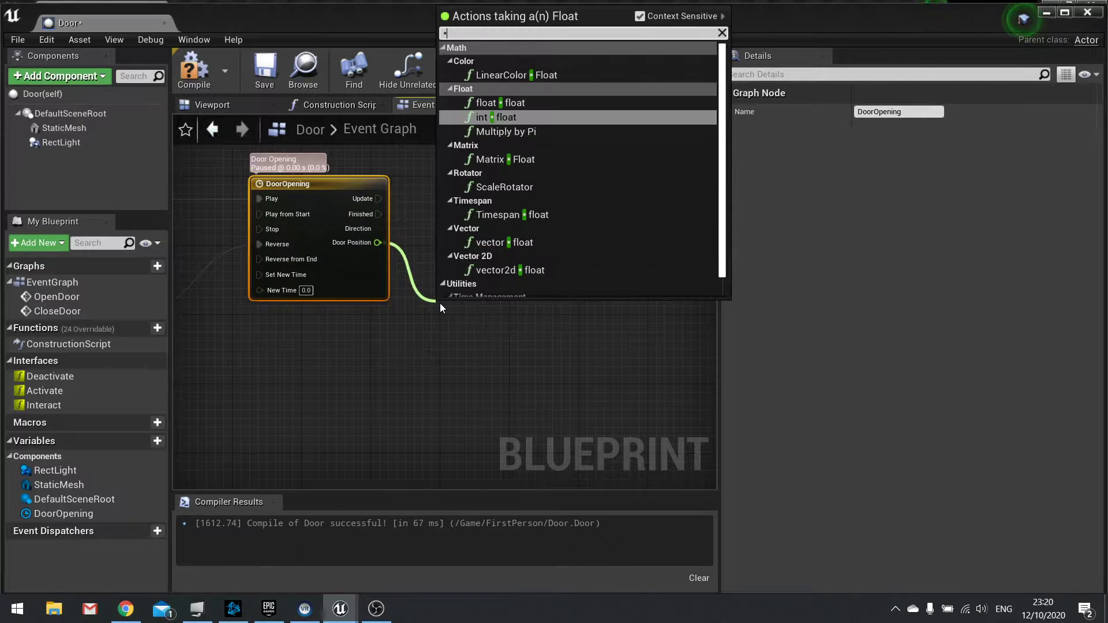
pyautogui.click(501, 243)
pyautogui.moveTo(510, 308); pyautogui.dragTo(528, 317)
pyautogui.click(529, 318)
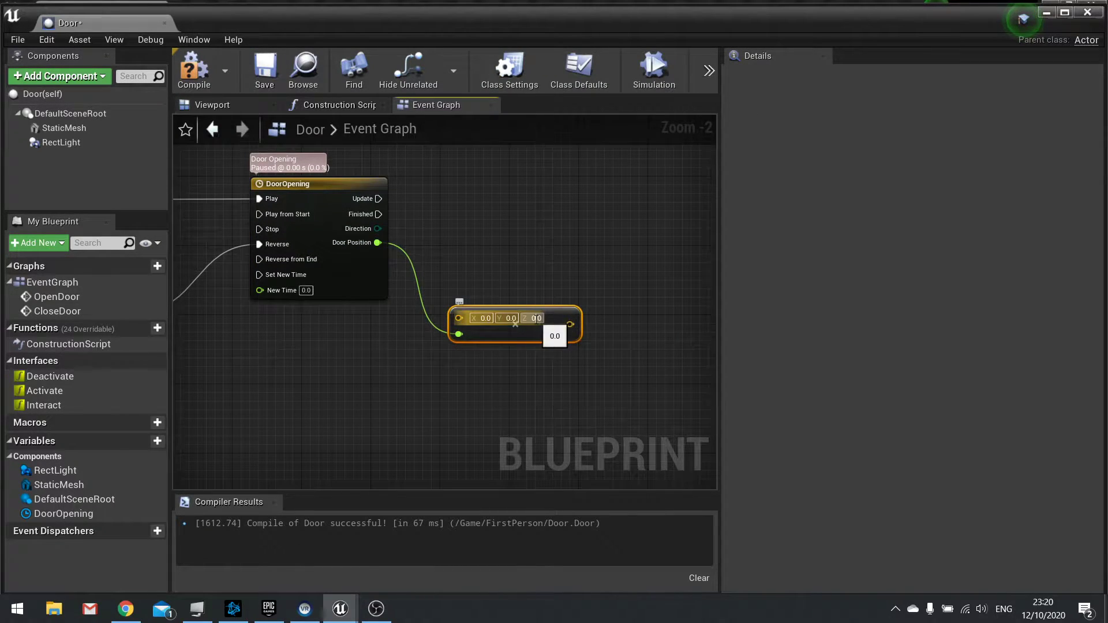
pyautogui.write('-270')
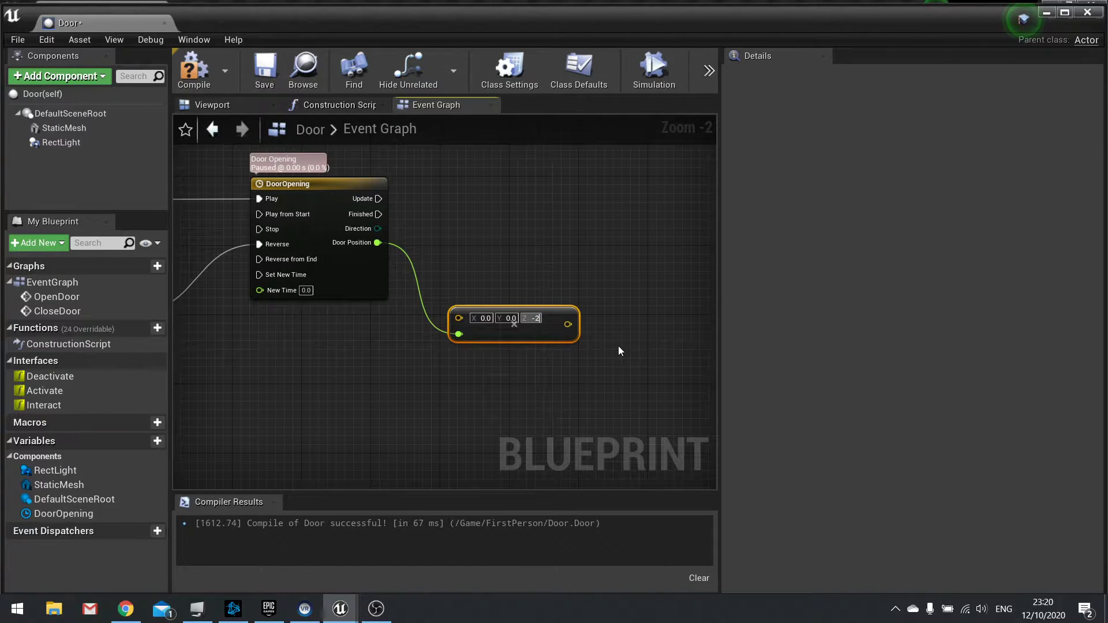
pyautogui.press('Return')
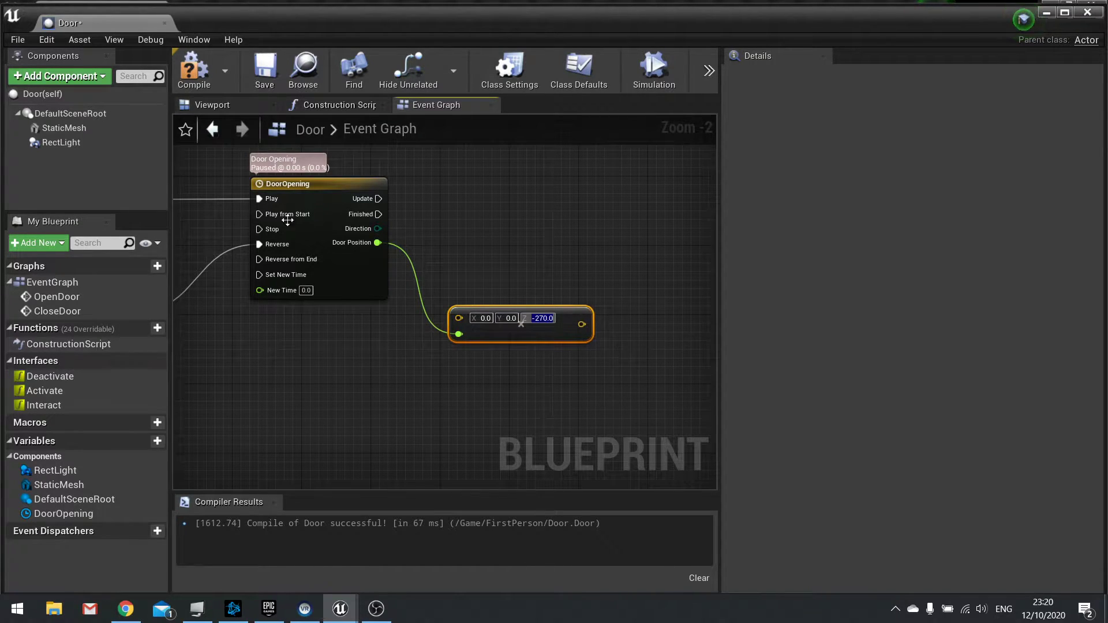
# Test-lower the StaticMesh door in the Viewport, undo it, and return to the Event Graph.
pyautogui.click(199, 105)
pyautogui.click(101, 131)
pyautogui.moveTo(521, 214); pyautogui.dragTo(503, 398)
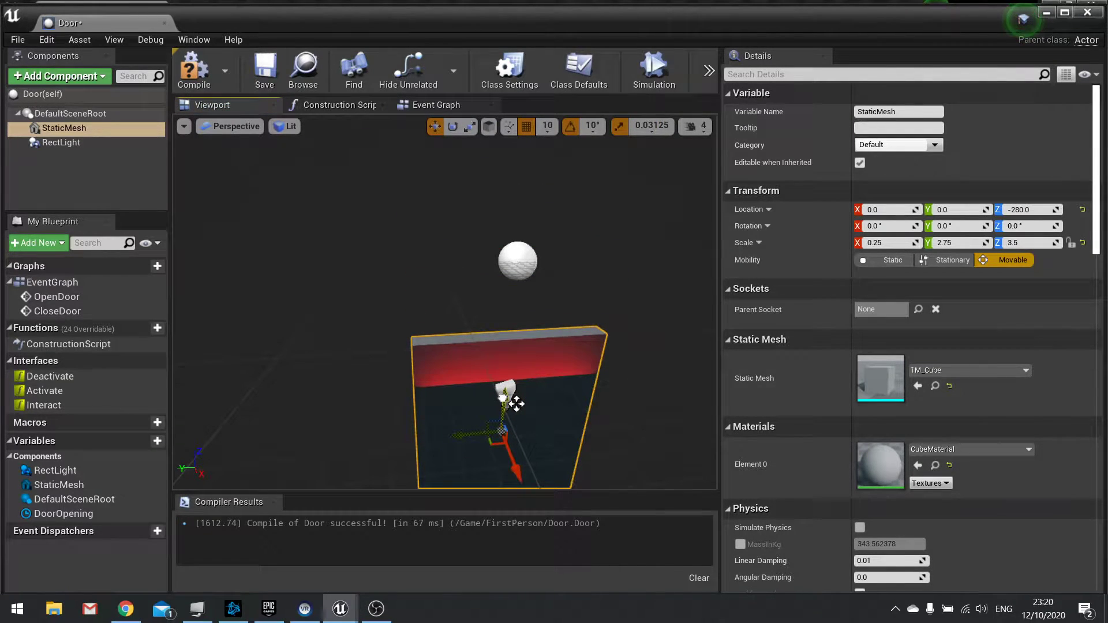
pyautogui.click(596, 235)
pyautogui.hotkey('ctrl', 'z')
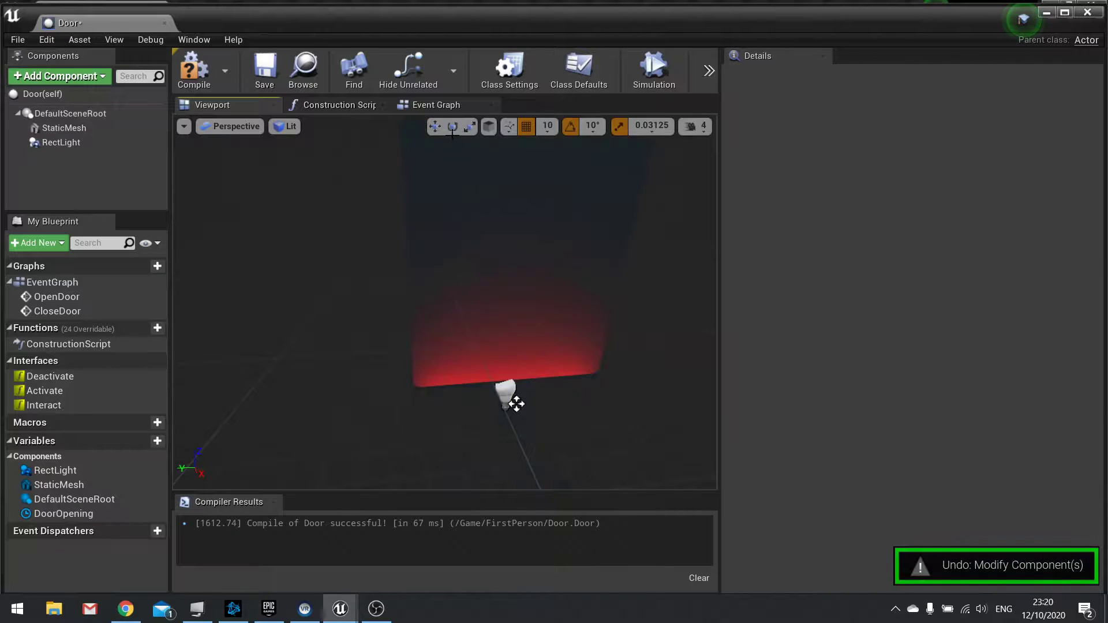
pyautogui.click(448, 104)
pyautogui.moveTo(544, 334); pyautogui.dragTo(537, 341)
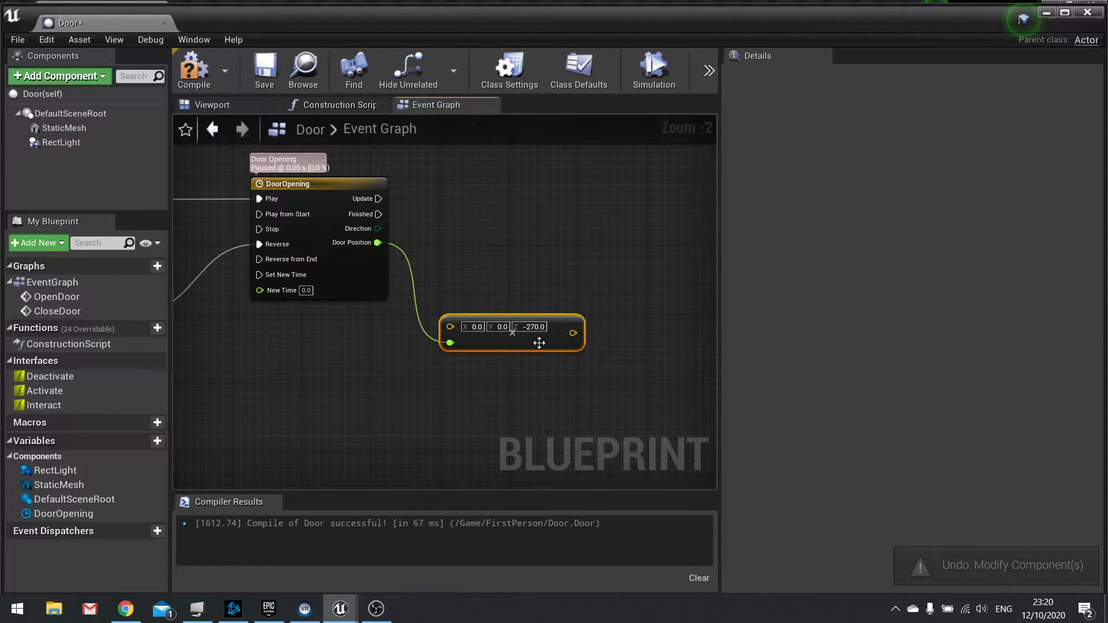
pyautogui.moveTo(537, 342); pyautogui.dragTo(444, 337, button='right')
# Add a StaticMesh reference and a SetRelativeLocation node targeting it.
pyautogui.moveTo(353, 210); pyautogui.dragTo(422, 210, button='right')
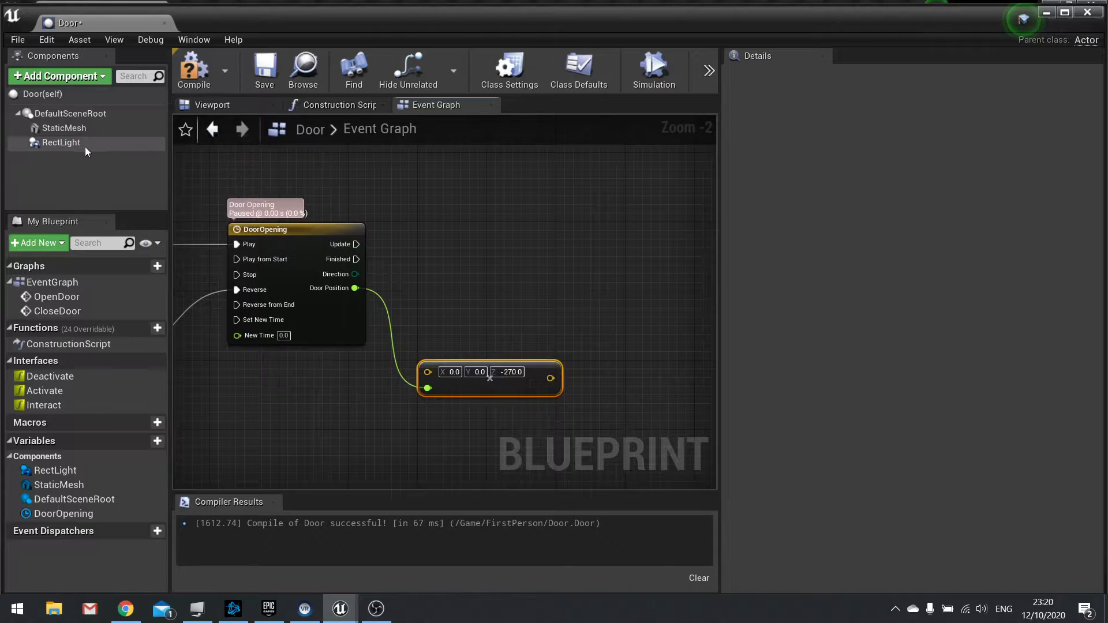
pyautogui.moveTo(63, 128); pyautogui.dragTo(385, 180)
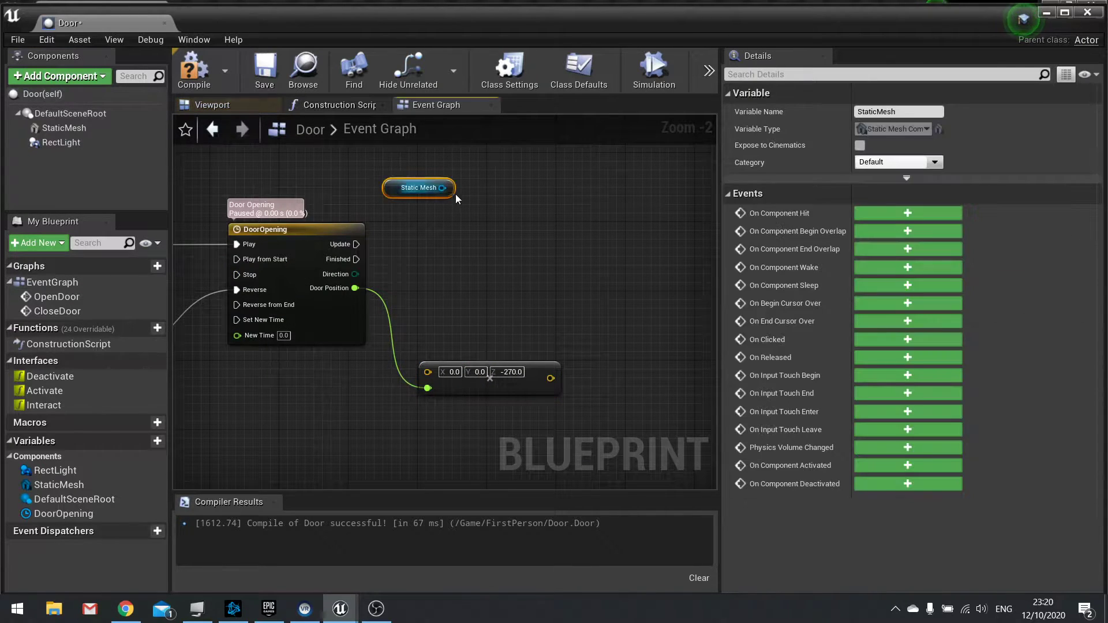
pyautogui.moveTo(485, 192); pyautogui.dragTo(576, 256)
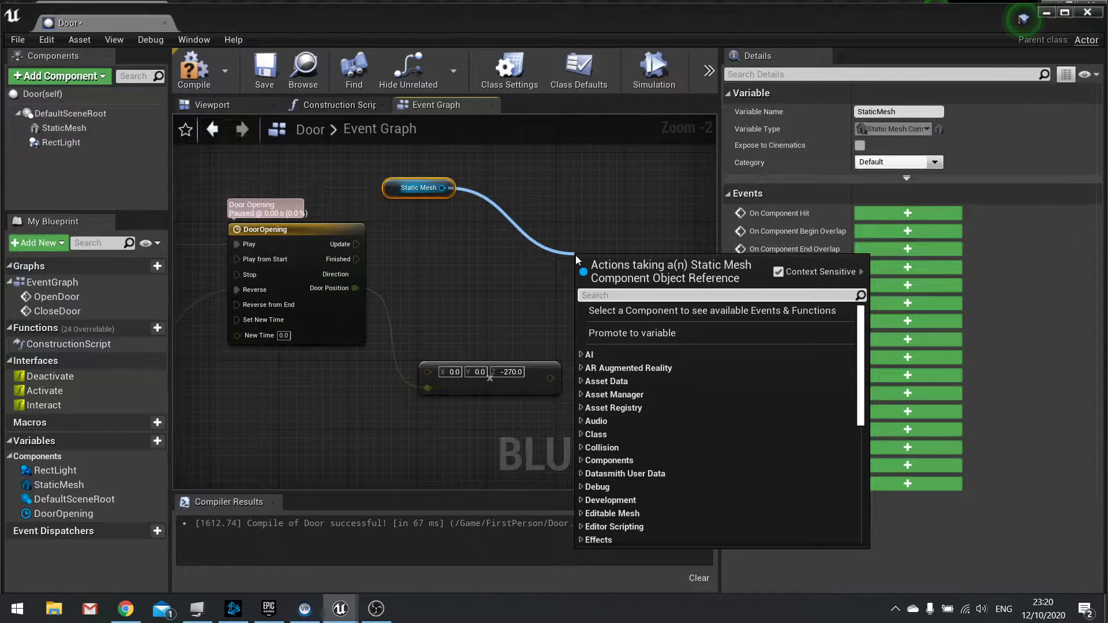
pyautogui.write('set')
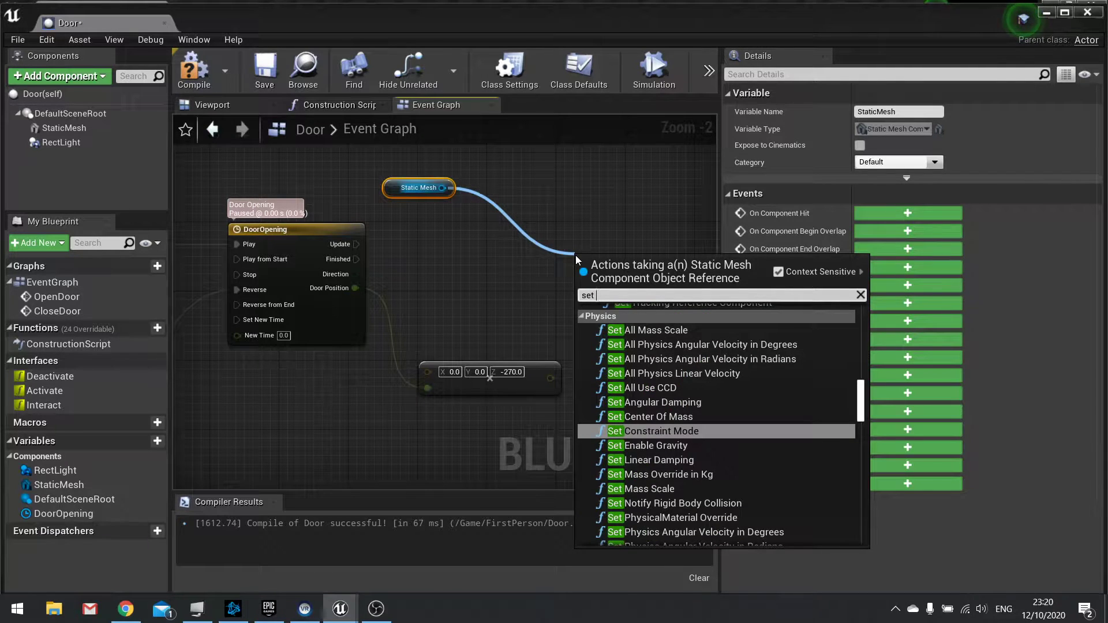
pyautogui.write(' relativeloc')
pyautogui.press('Return')
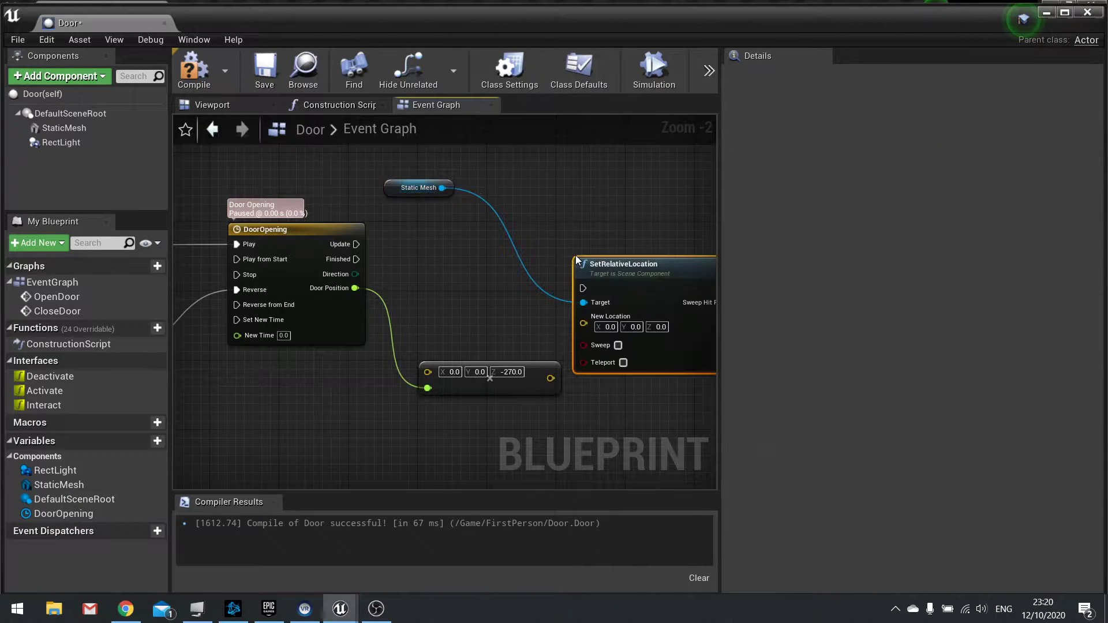
# Wire the -270 vector to New Location and timeline Update to SetRelativeLocation, then compile.
pyautogui.moveTo(583, 323); pyautogui.dragTo(552, 379)
pyautogui.moveTo(624, 266); pyautogui.dragTo(356, 247)
pyautogui.moveTo(499, 271); pyautogui.dragTo(702, 250, button='right')
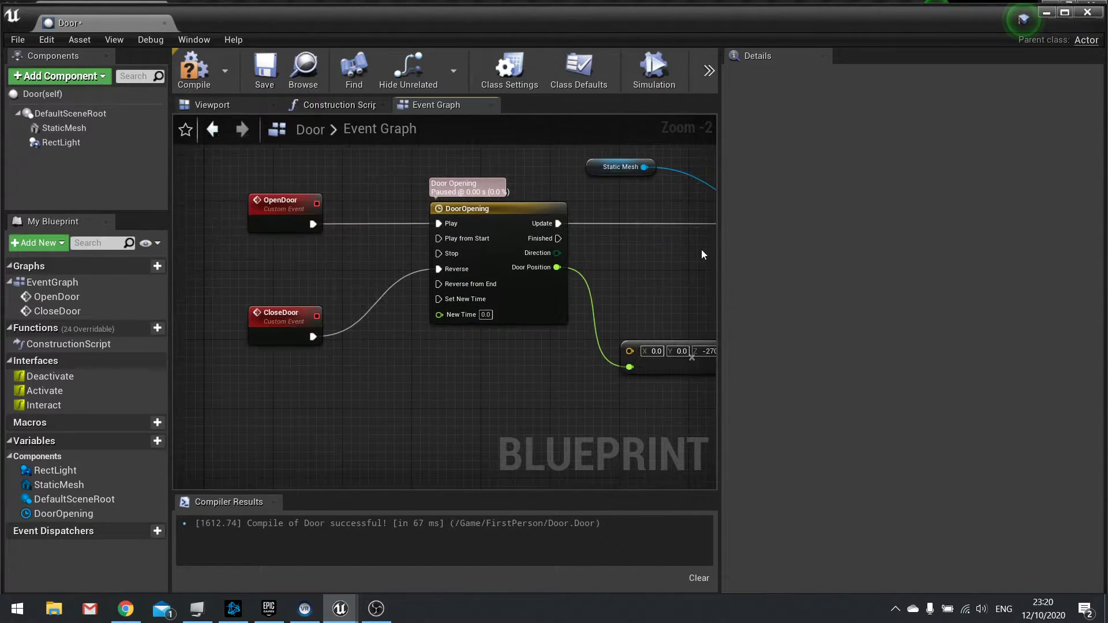
pyautogui.click(285, 210)
pyautogui.moveTo(271, 325); pyautogui.dragTo(299, 282, button='right')
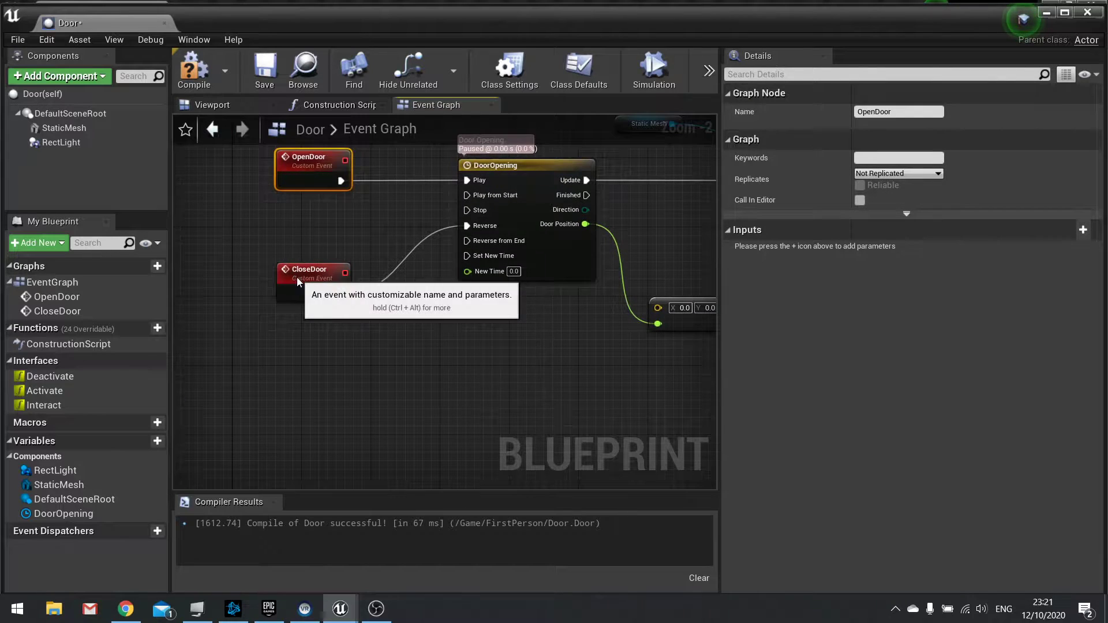
pyautogui.click(299, 282)
pyautogui.moveTo(629, 271); pyautogui.dragTo(269, 300, button='right')
pyautogui.click(194, 68)
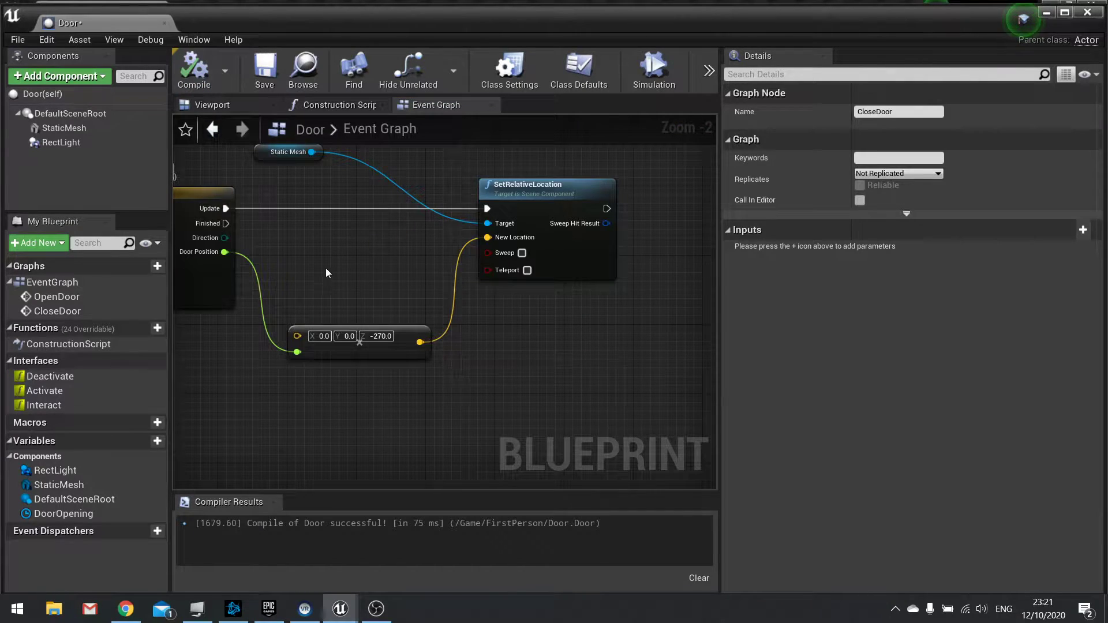
# Frame the timeline and select both the OpenDoor and CloseDoor events.
pyautogui.moveTo(327, 273); pyautogui.dragTo(505, 315, button='right')
pyautogui.scroll(-1, 595, 313)
pyautogui.moveTo(596, 313); pyautogui.dragTo(607, 272, button='right')
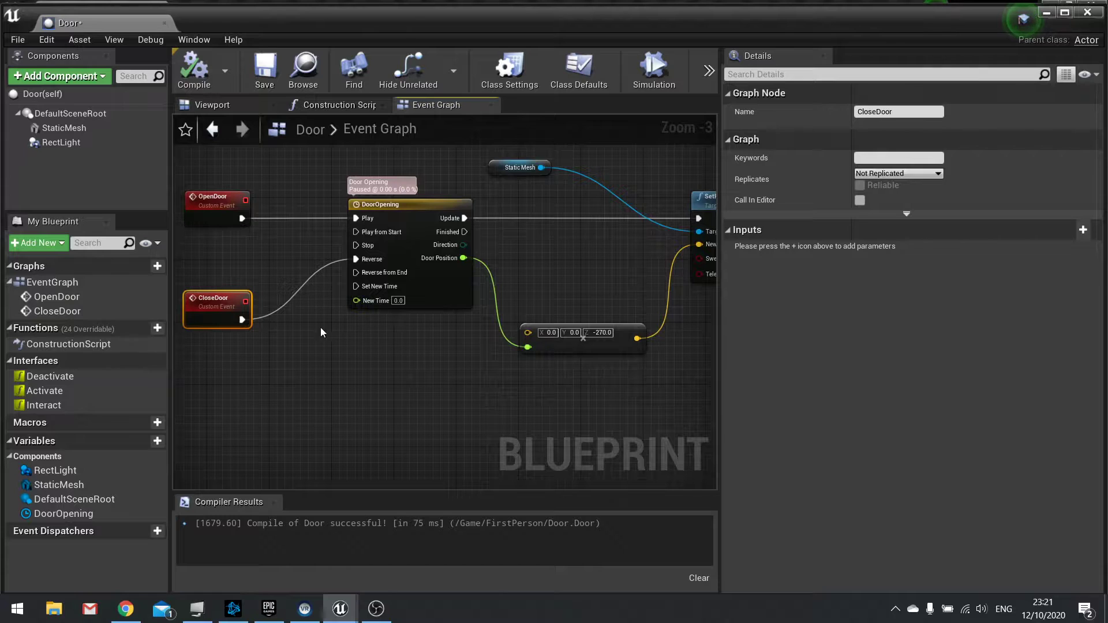
pyautogui.moveTo(258, 192); pyautogui.dragTo(267, 438)
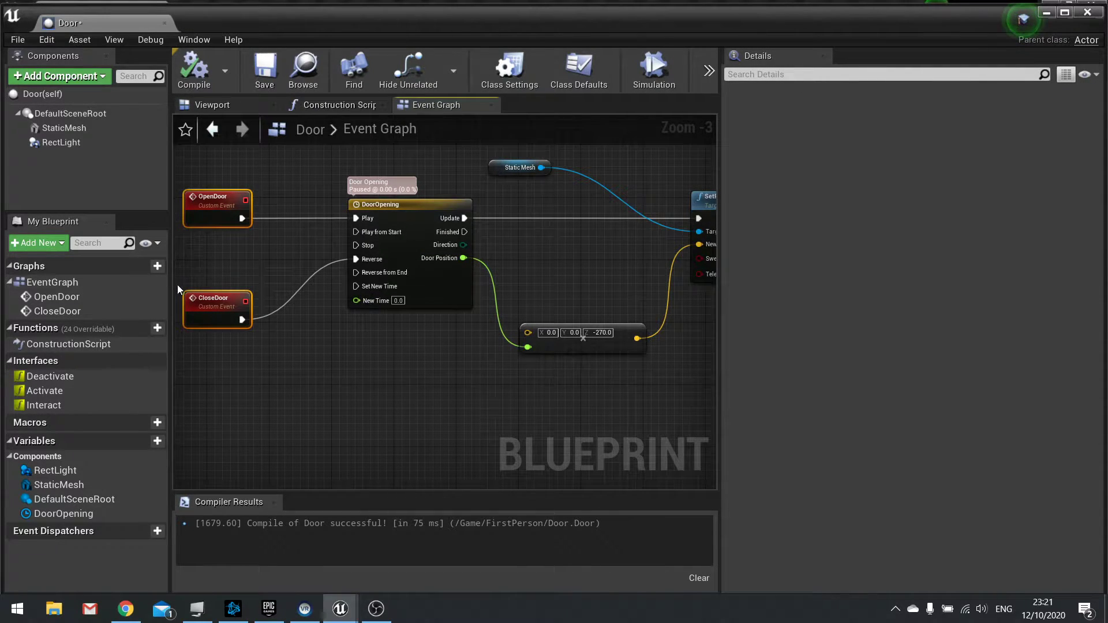
# Add an Event Interact node for the Interact interface function.
pyautogui.doubleClick(83, 404)
pyautogui.rightClick(336, 276)
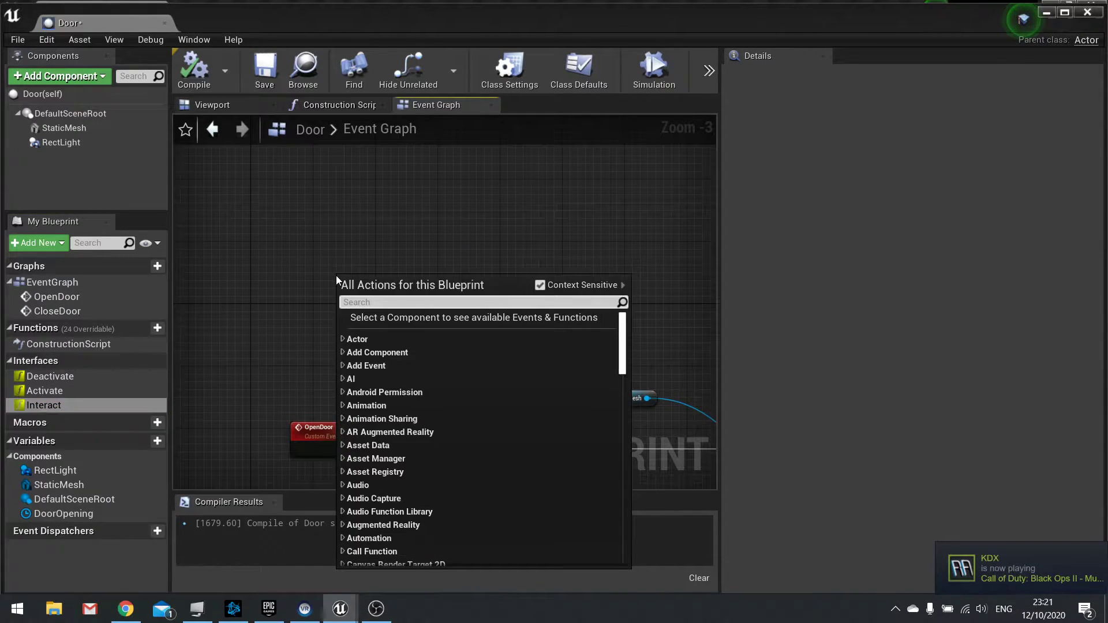
pyautogui.write('interact')
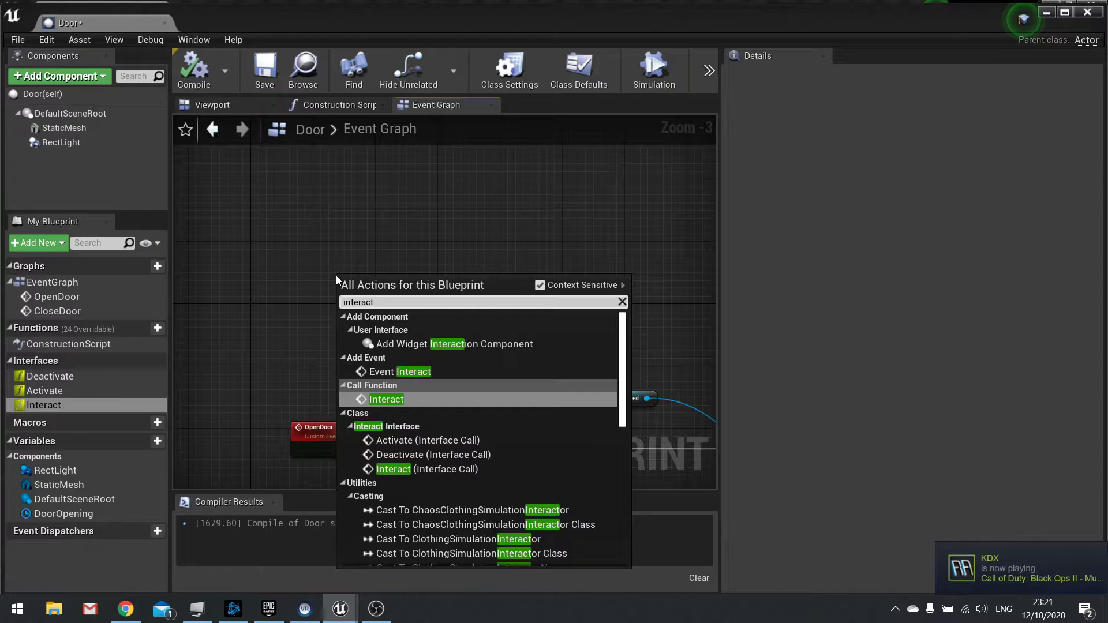
pyautogui.click(390, 371)
# Call Open Door from Event Interact and recompile the Door blueprint.
pyautogui.moveTo(385, 309); pyautogui.dragTo(279, 237)
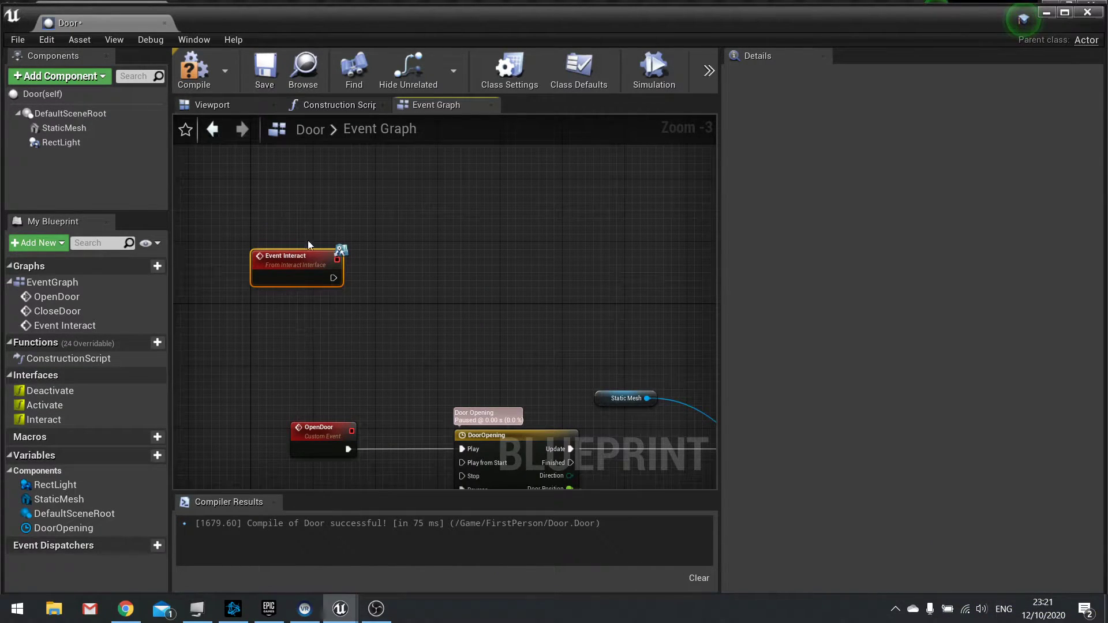
pyautogui.moveTo(317, 294); pyautogui.dragTo(397, 288, button='right')
pyautogui.moveTo(374, 271); pyautogui.dragTo(519, 216)
pyautogui.write('open do')
pyautogui.press('Return')
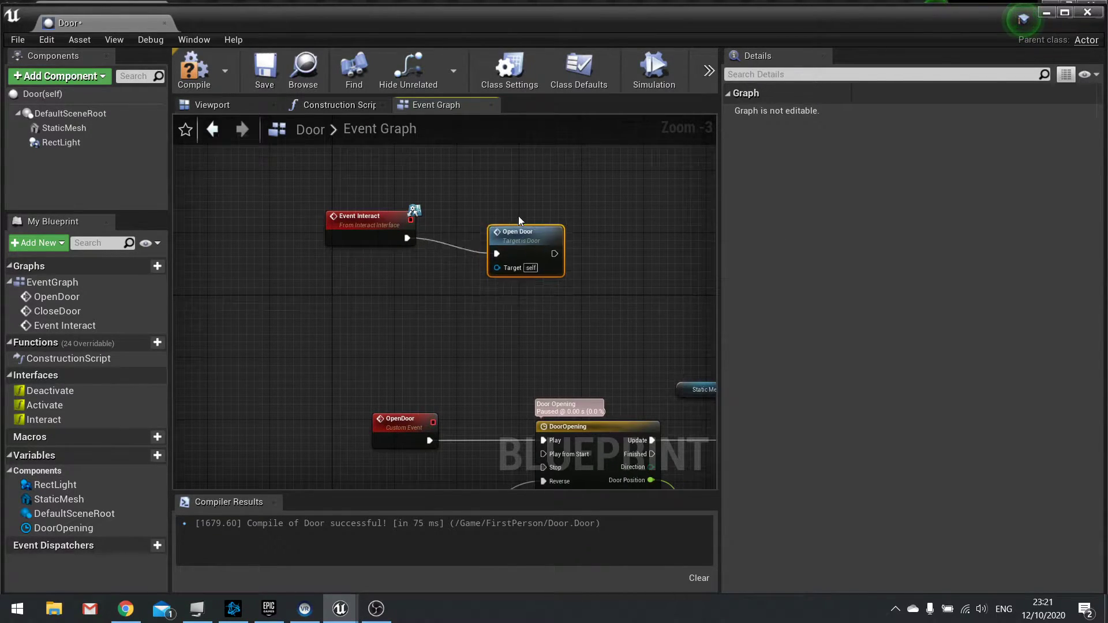
pyautogui.click(194, 68)
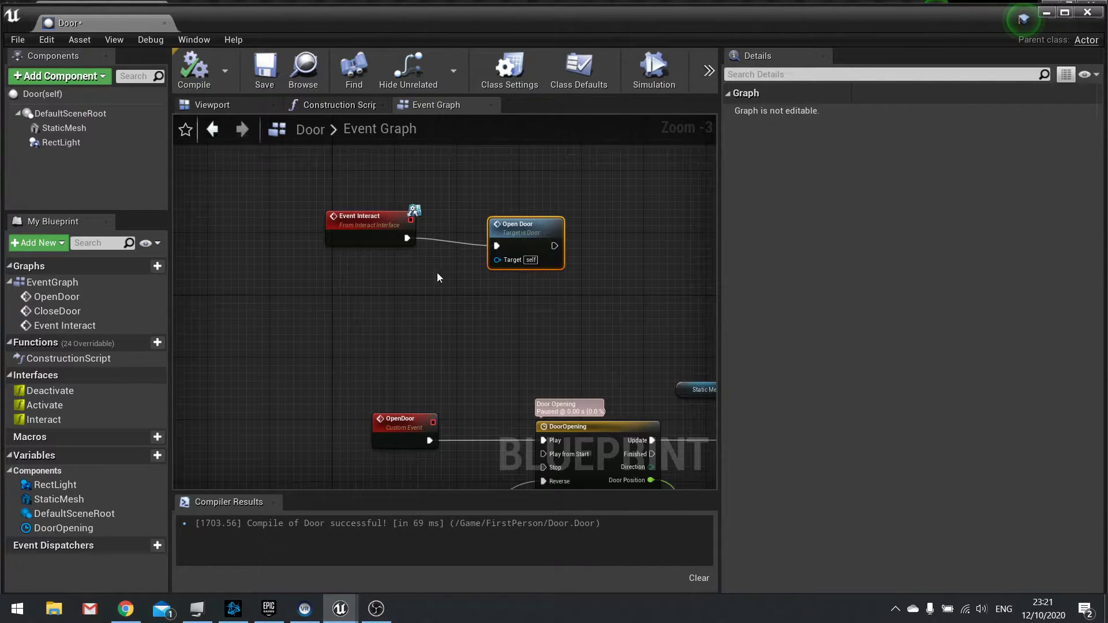
pyautogui.moveTo(533, 306); pyautogui.dragTo(476, 245, button='right')
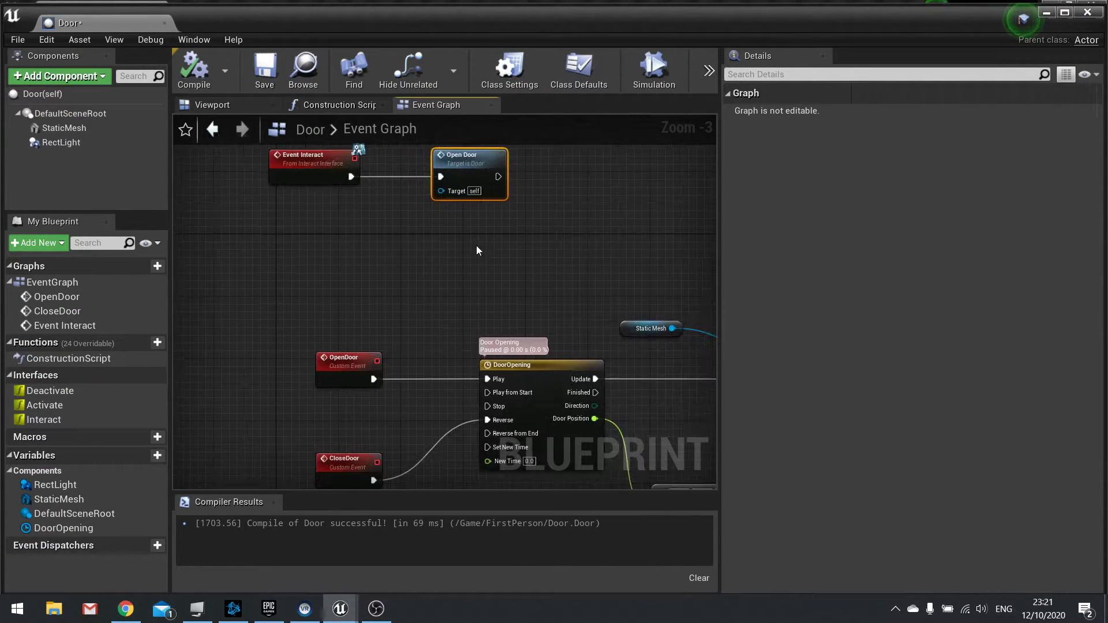
pyautogui.moveTo(411, 379); pyautogui.dragTo(271, 256, button='right')
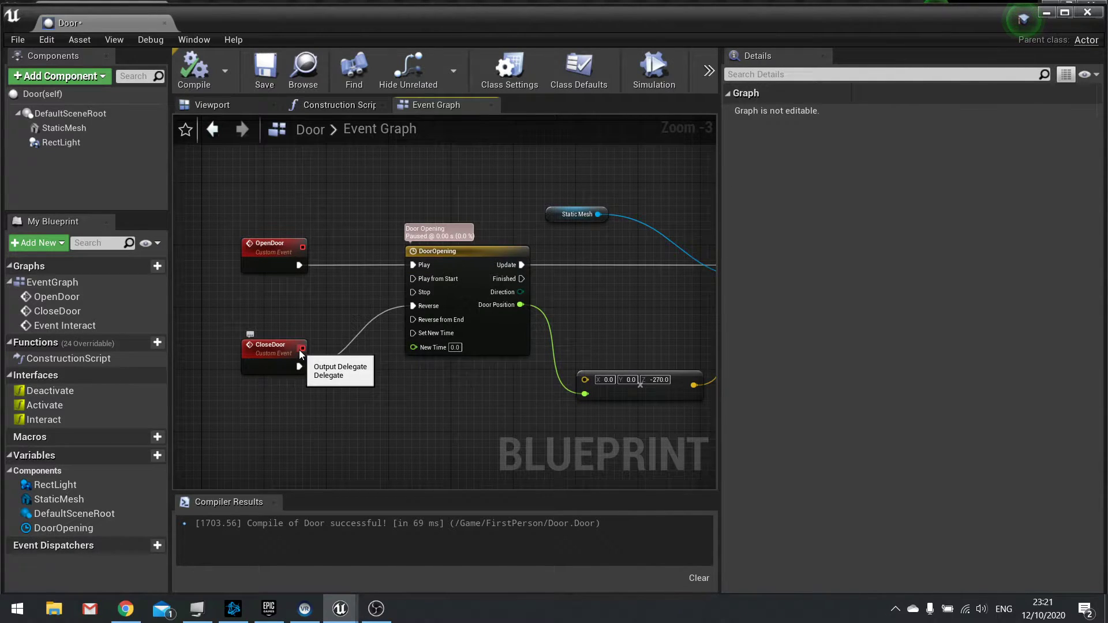
pyautogui.moveTo(289, 145); pyautogui.dragTo(330, 226, button='right')
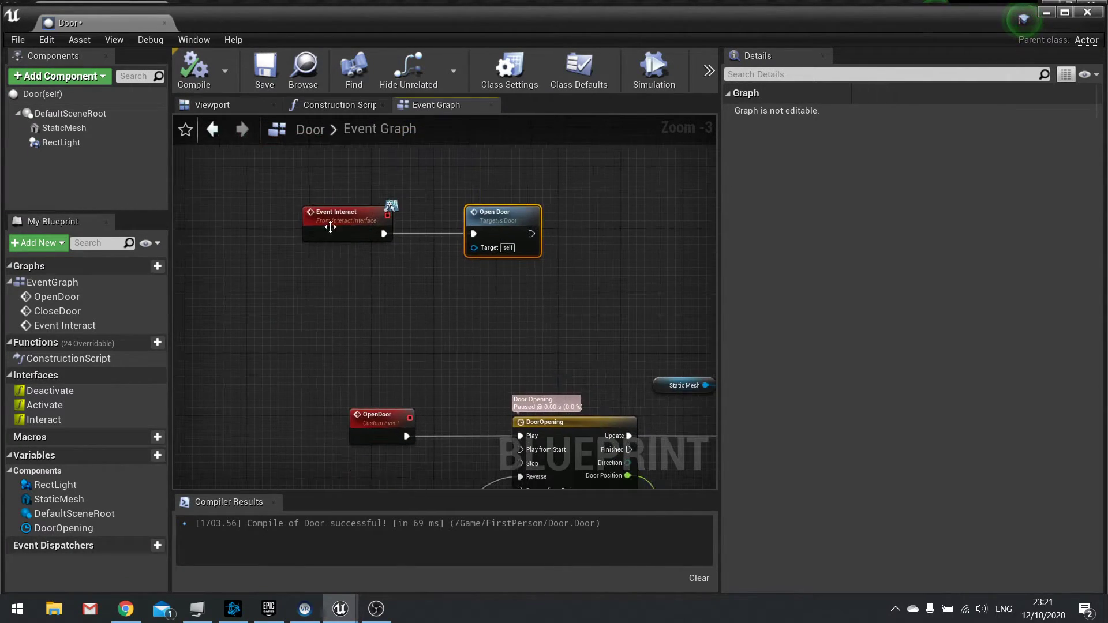